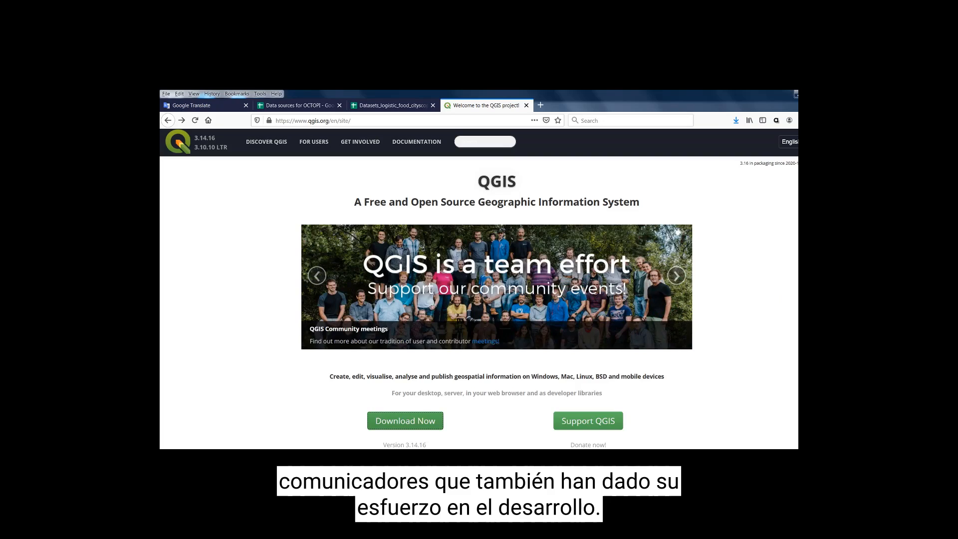
Look through the languages offered for the QGIS website and leave it in English.
left_click(788, 142)
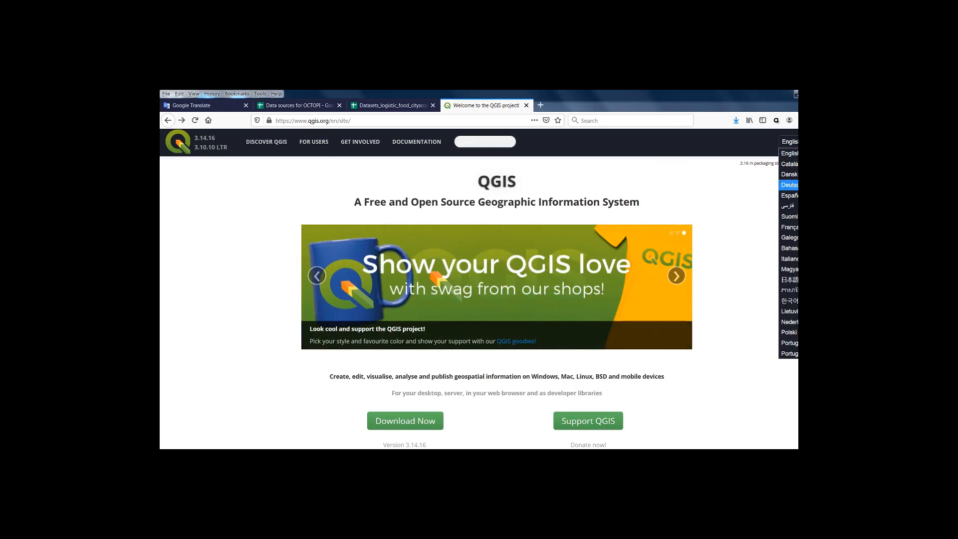
scroll(788, 249, "down", 2)
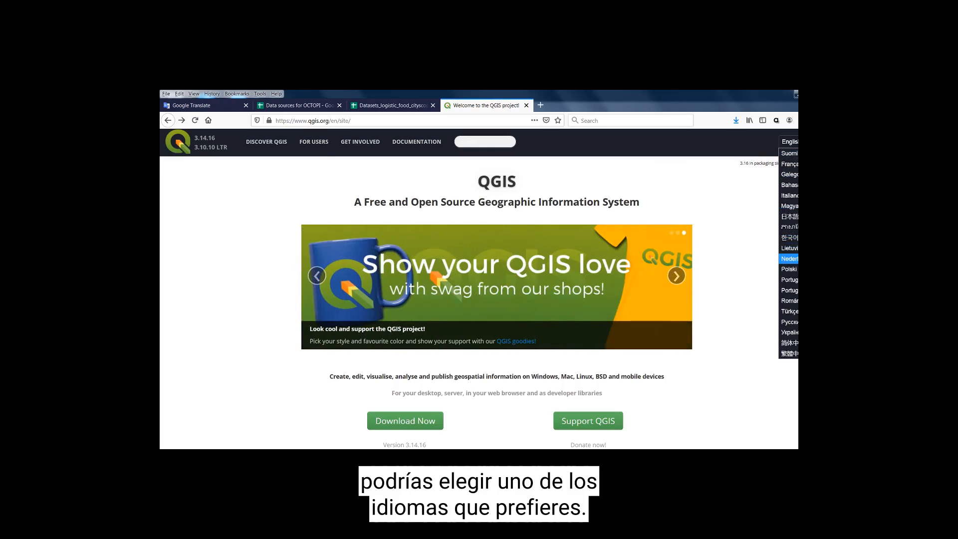
scroll(788, 258, "up", 2)
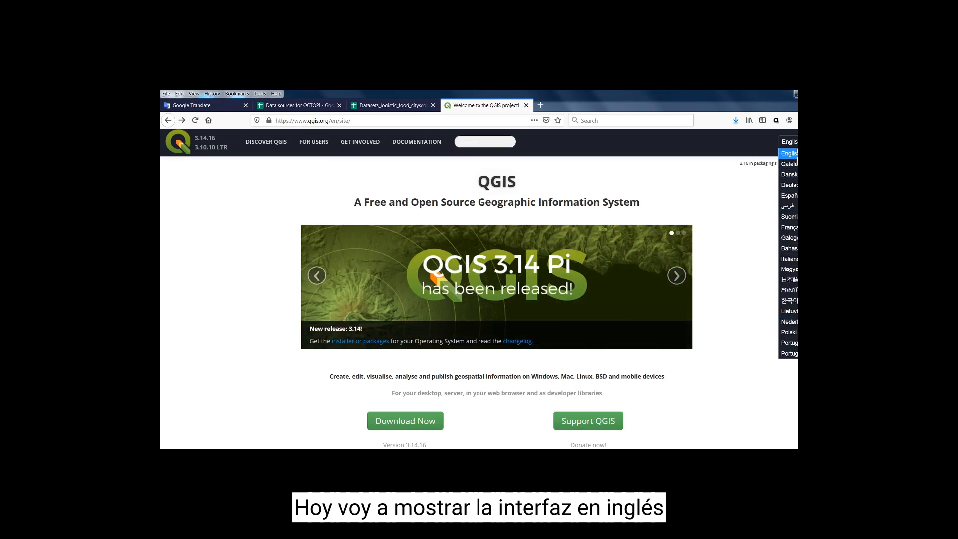
left_click(728, 192)
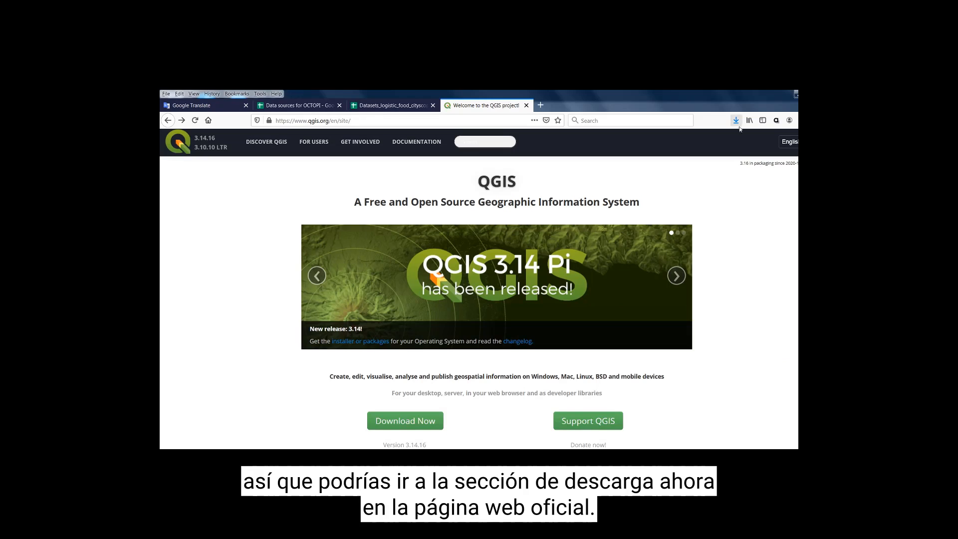
Open the QGIS download page and examine the Windows installers, including the long-term release repository.
left_click(410, 422)
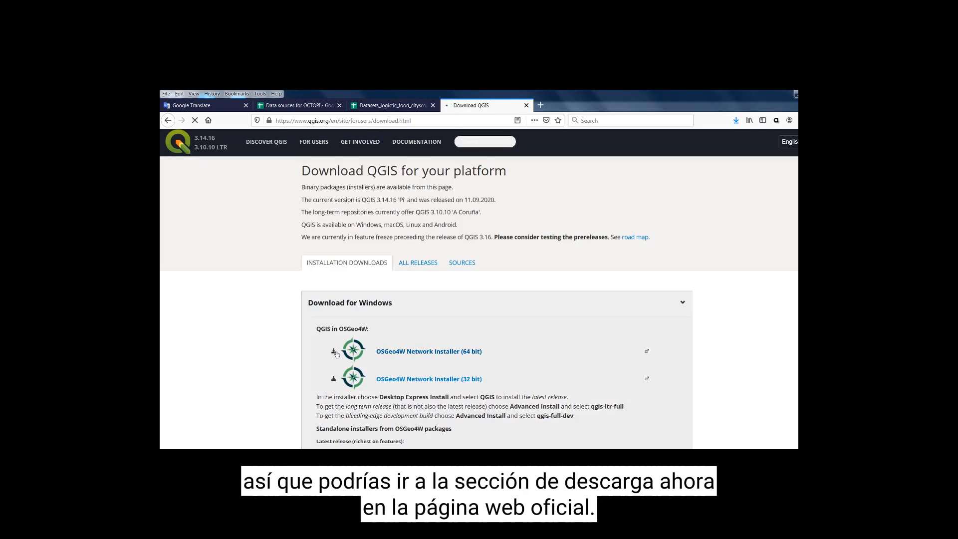
scroll(276, 323, "down", 3)
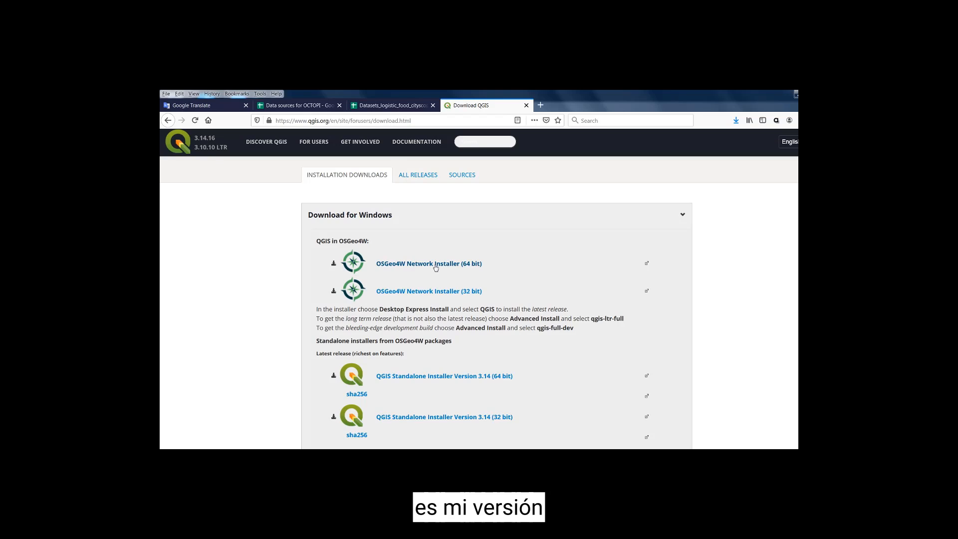
scroll(436, 268, "down", 3)
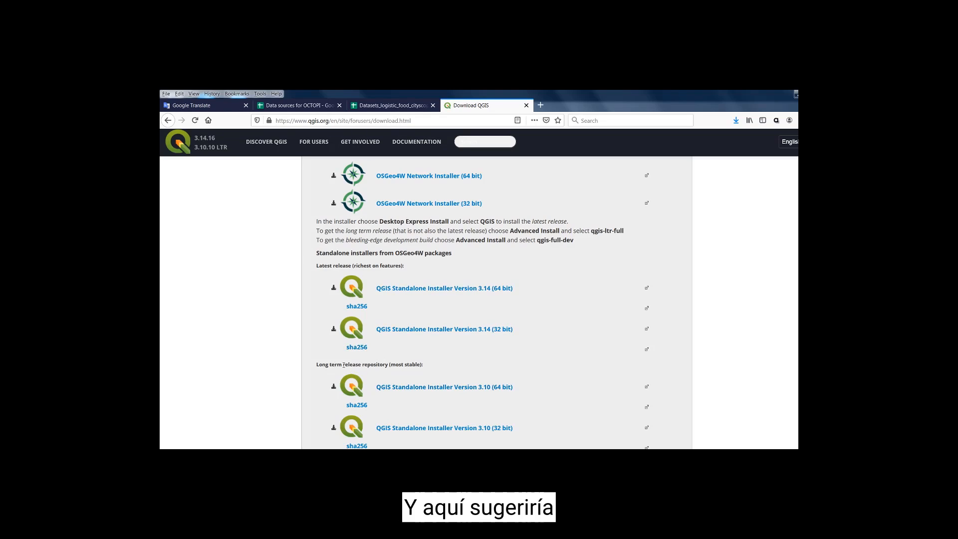
left_click_drag(316, 366, 359, 367)
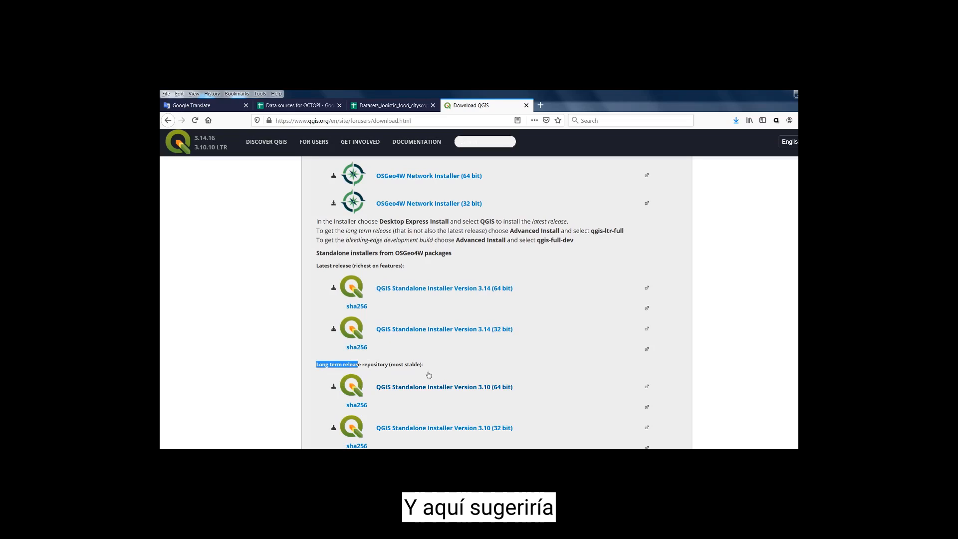
left_click(428, 371)
left_click_drag(424, 365, 389, 363)
left_click(389, 363)
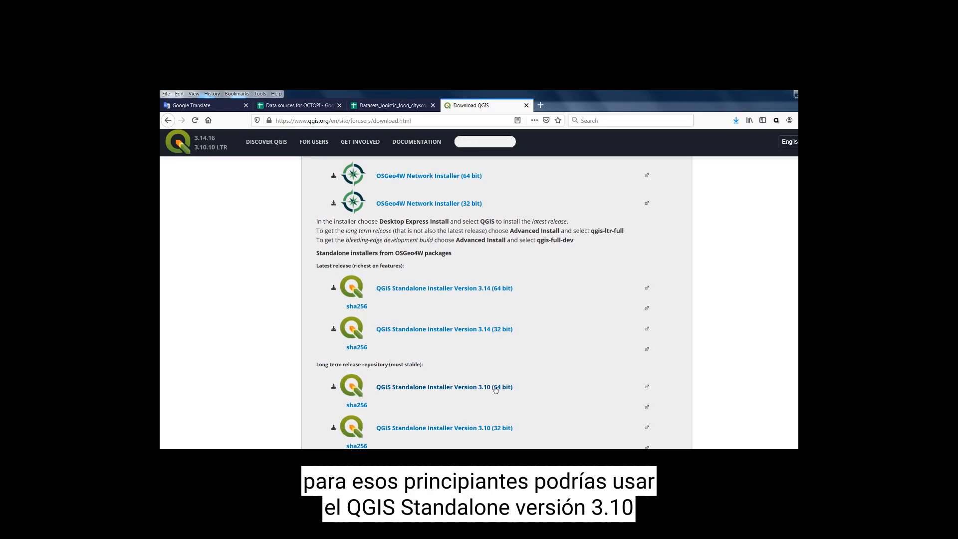
Review the version 3.10 standalone installers and the download sections for macOS, Linux, BSD and mobile devices.
scroll(499, 388, "down", 1)
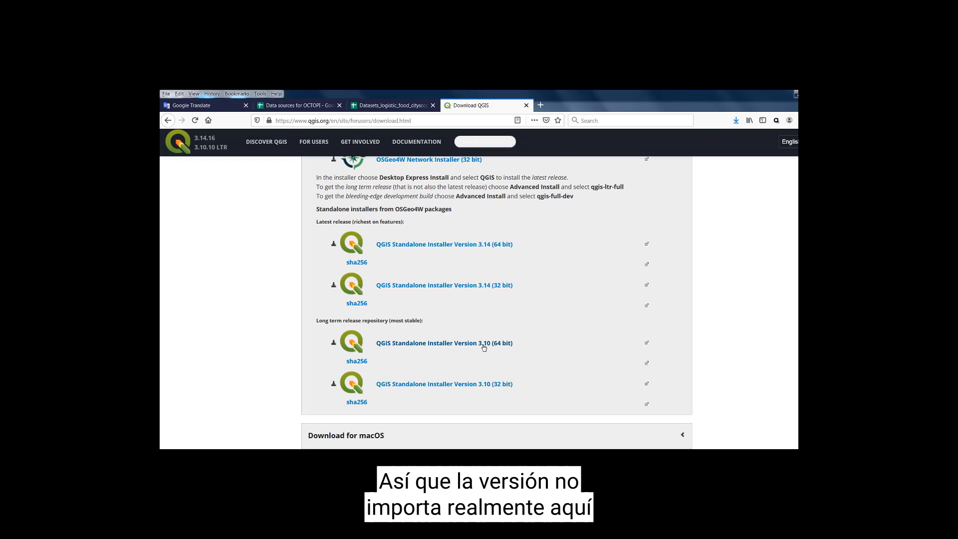
scroll(484, 348, "down", 2)
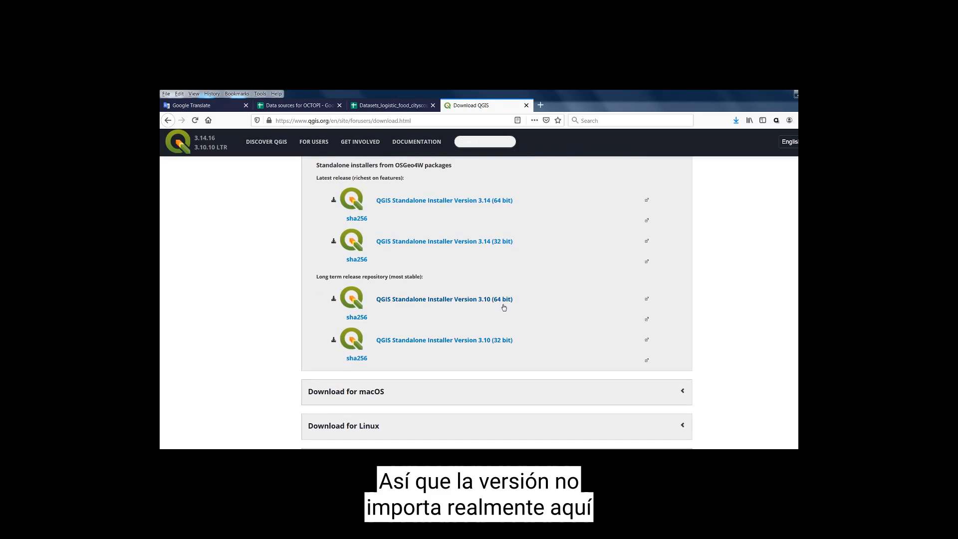
scroll(504, 307, "down", 3)
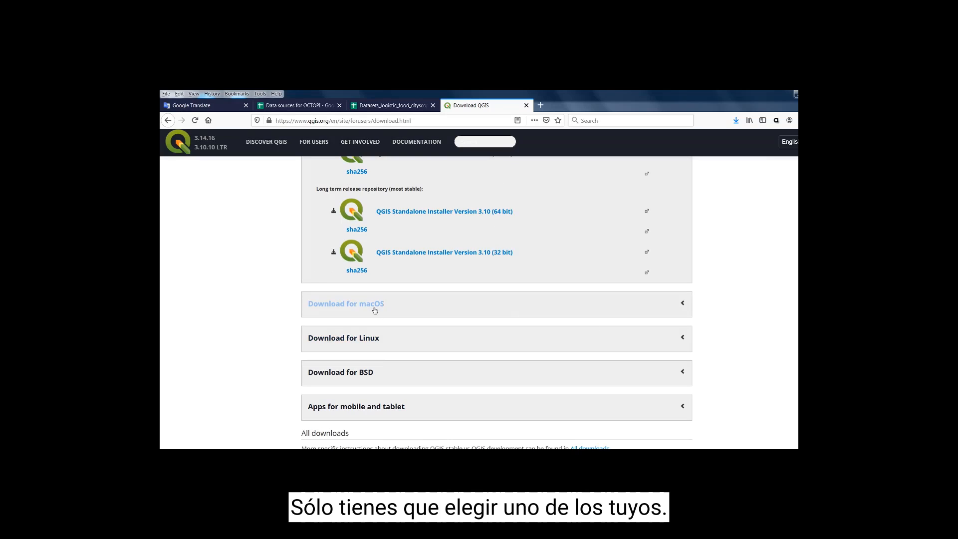
scroll(374, 310, "up", 2)
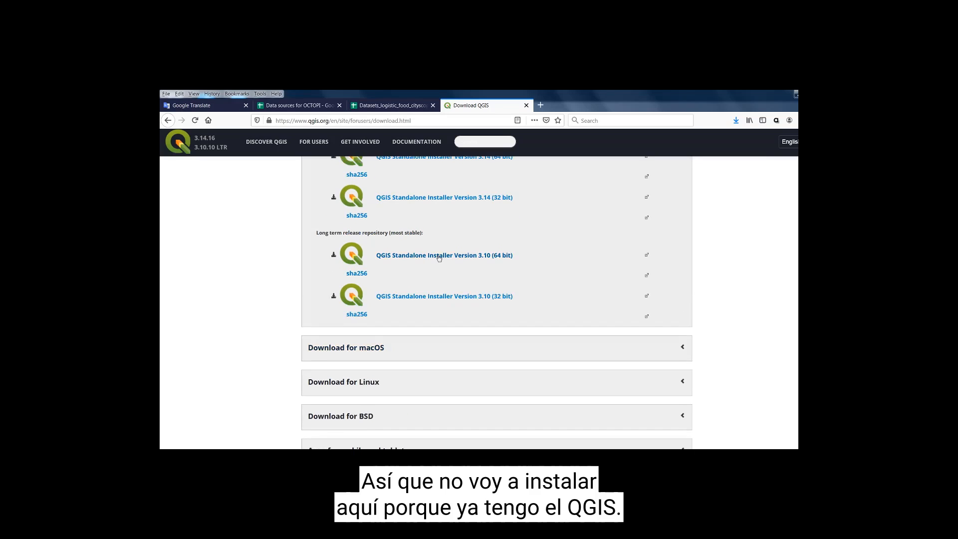
scroll(447, 275, "up", 4)
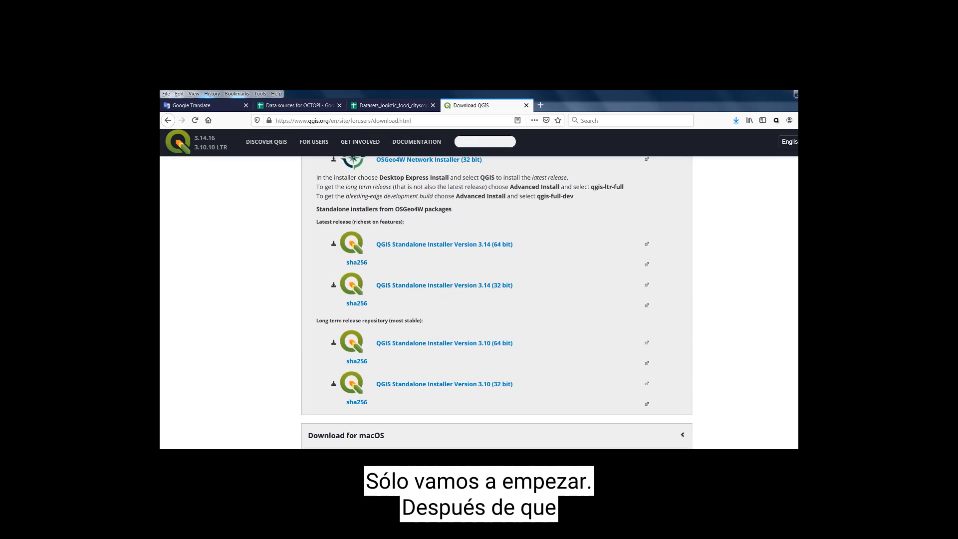
Leave the browser, launch QGIS Desktop 3.2.2 and create a new empty project.
key("super+Down")
key("super")
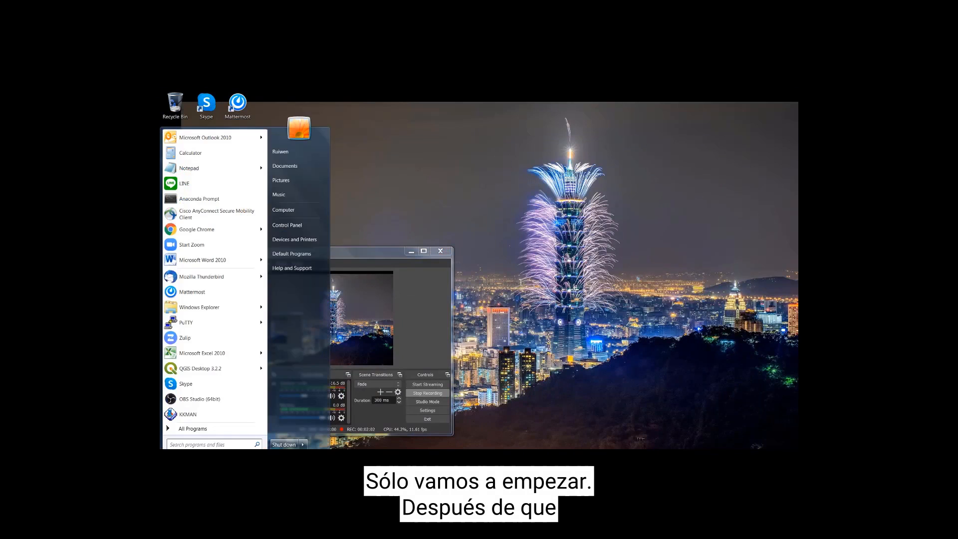
mouse_move(251, 366)
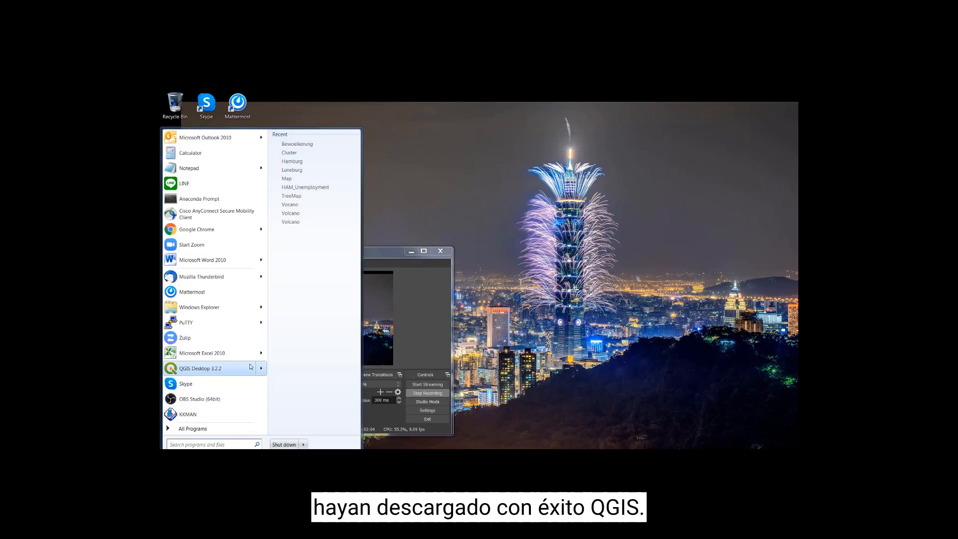
left_click(234, 371)
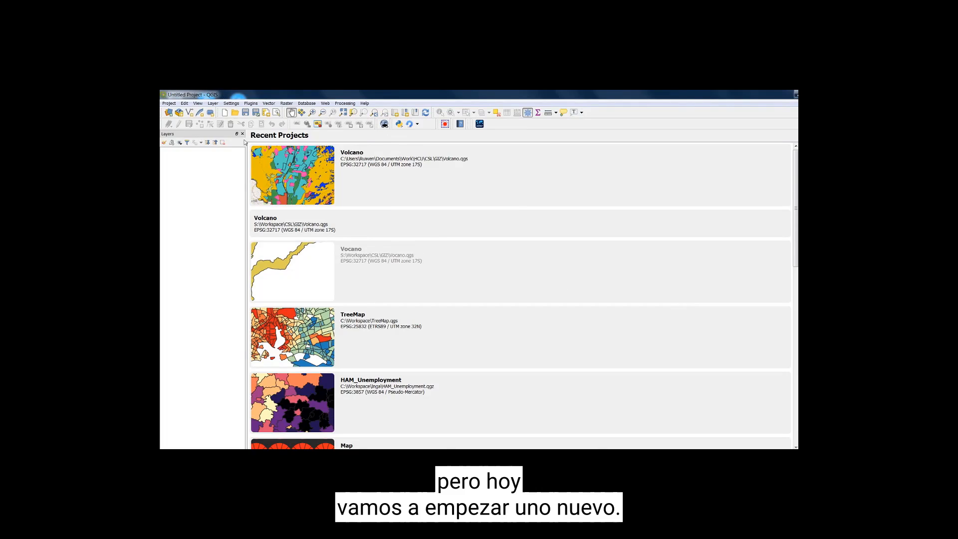
left_click(169, 104)
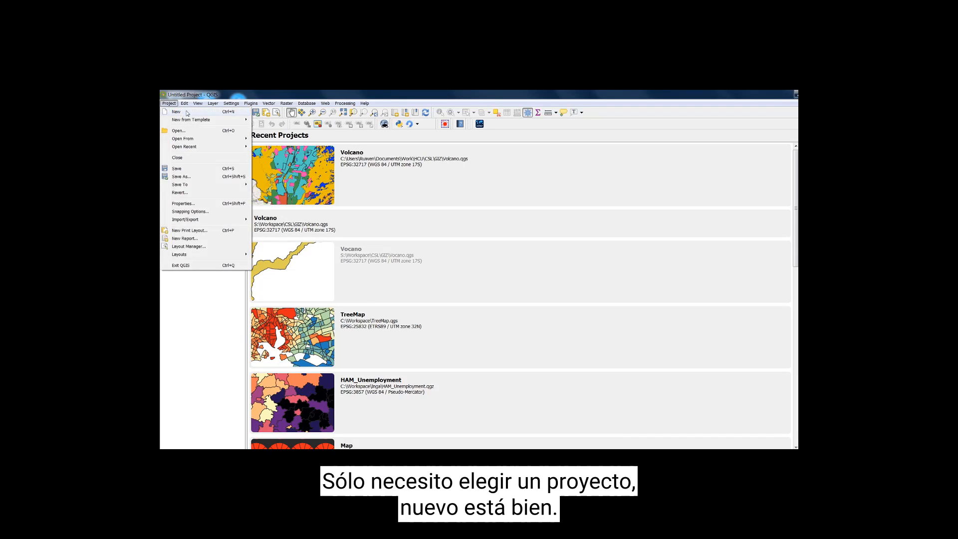
left_click(198, 113)
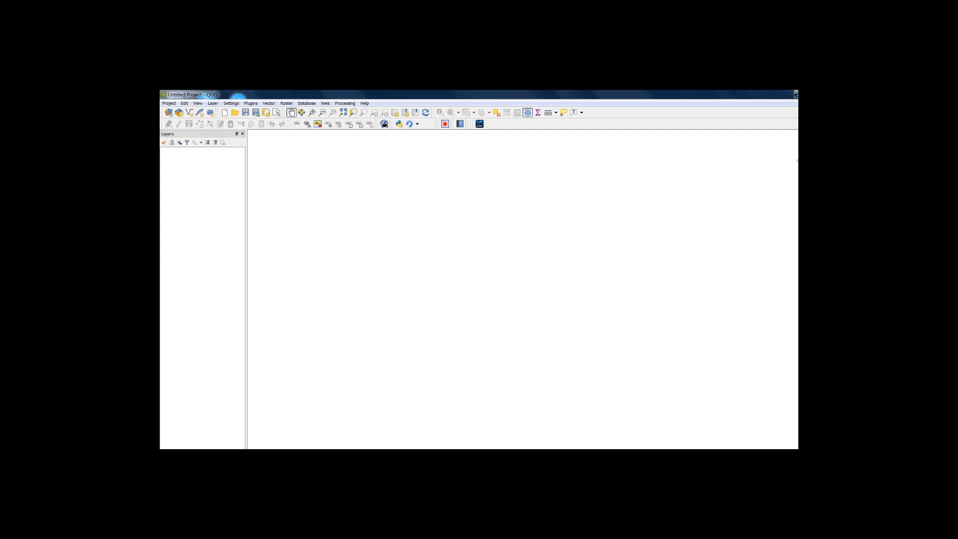
Bring the Processing Toolbox into view beside the map canvas, then hide it and show it again.
left_click_drag(798, 162, 754, 163)
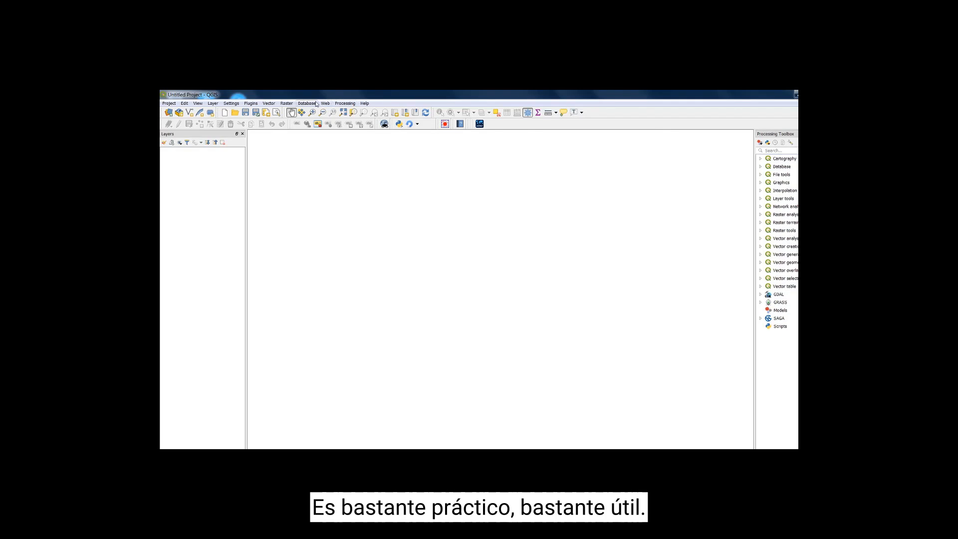
left_click(344, 103)
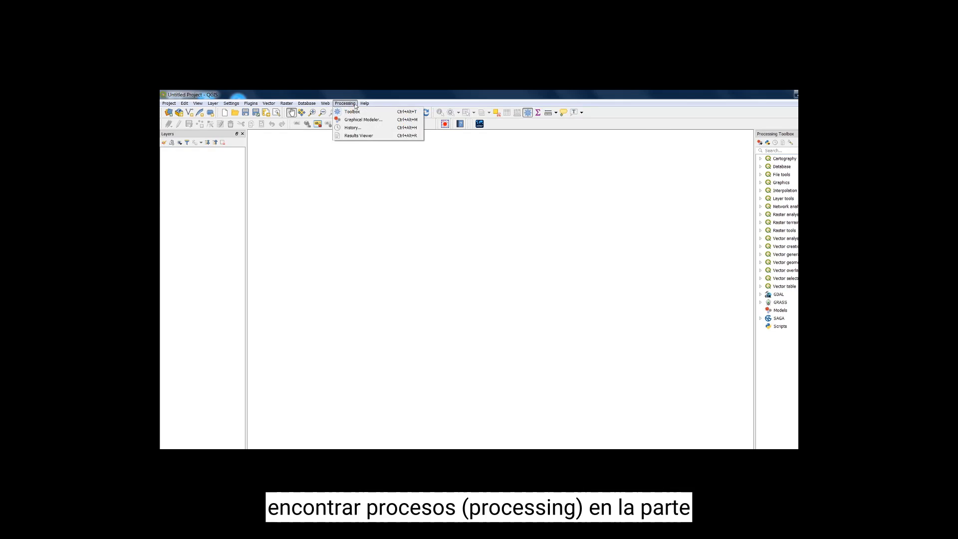
left_click(358, 112)
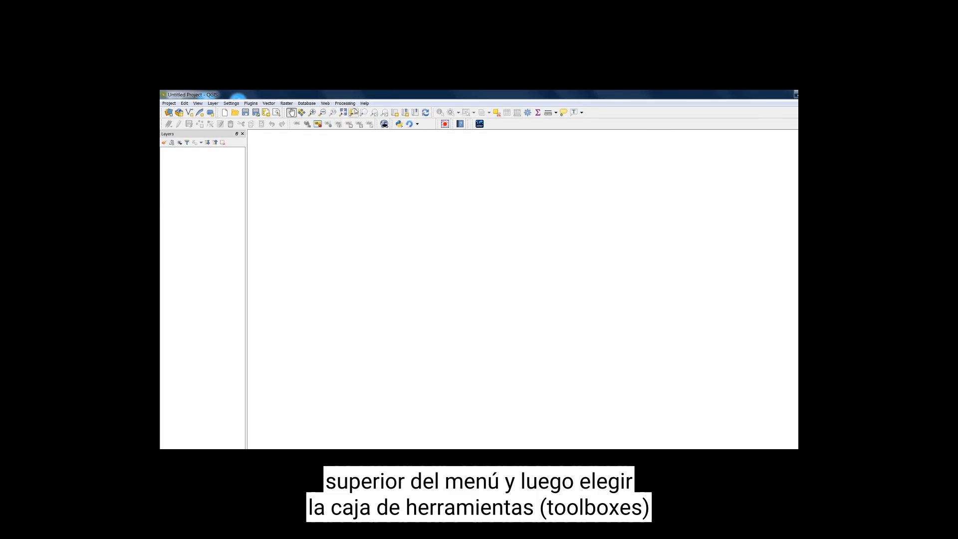
left_click(349, 103)
left_click(352, 112)
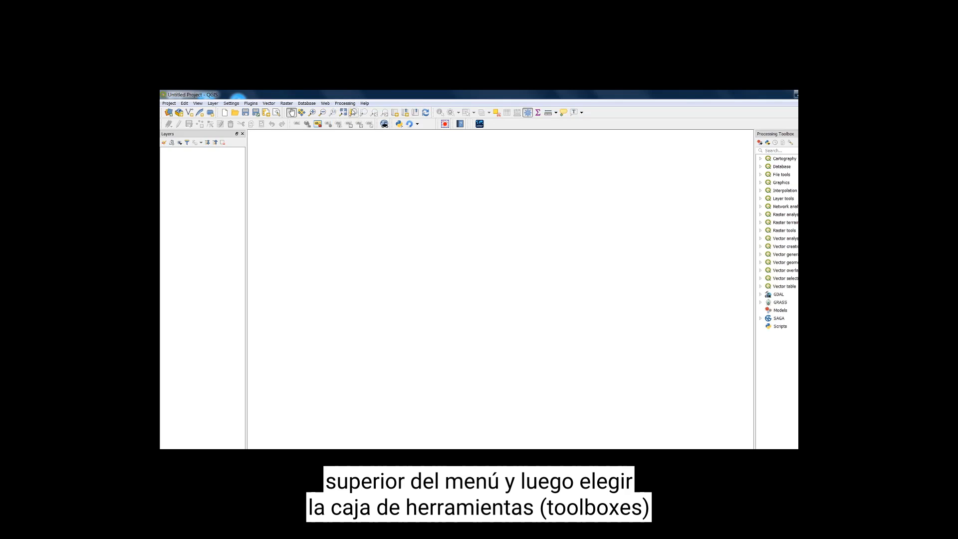
Browse the vector and raster commands in the toolbox's GRASS group, collapsing both lists again.
left_click(760, 303)
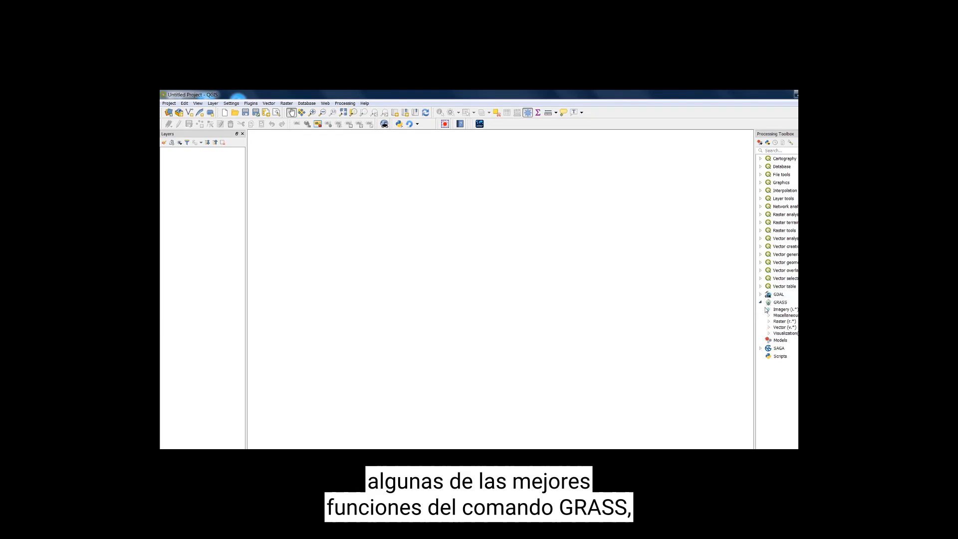
left_click(769, 327)
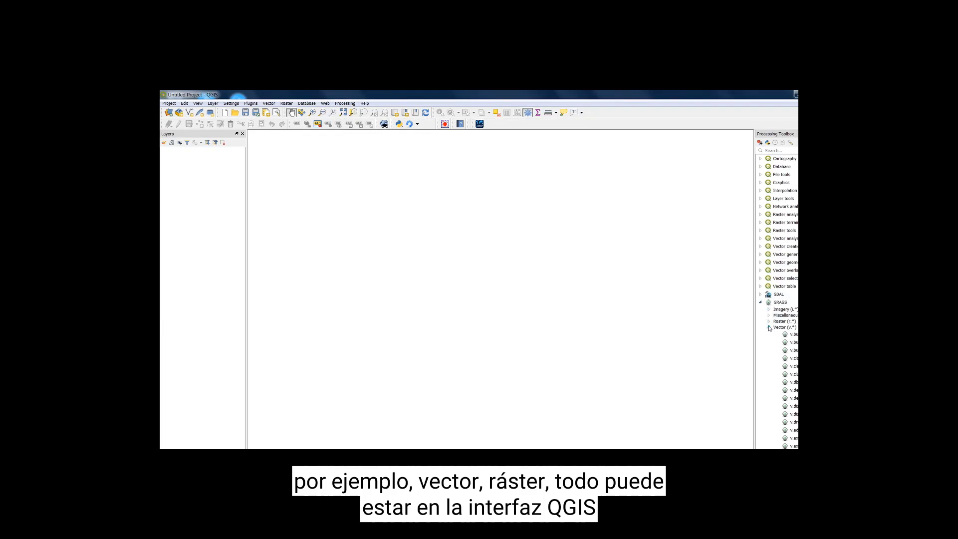
left_click(769, 322)
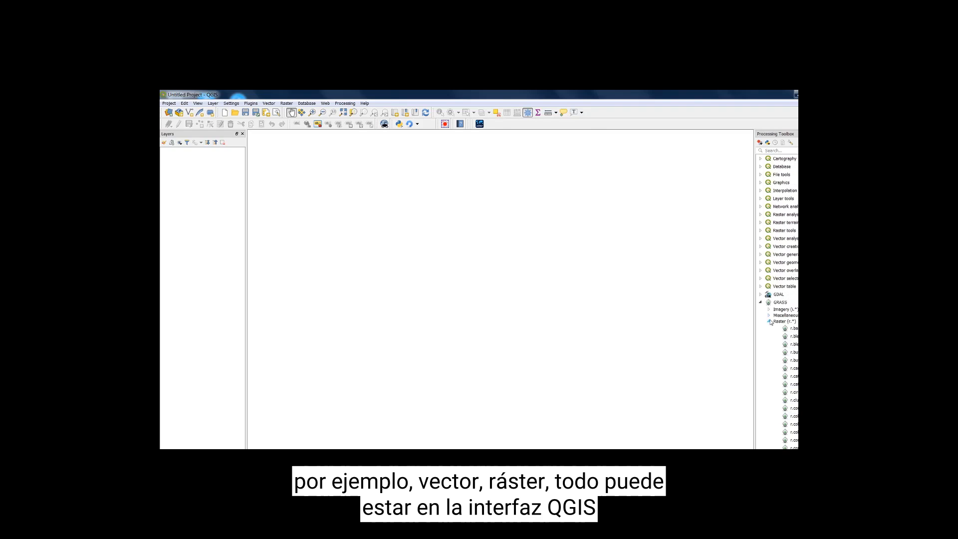
left_click(769, 322)
left_click(769, 328)
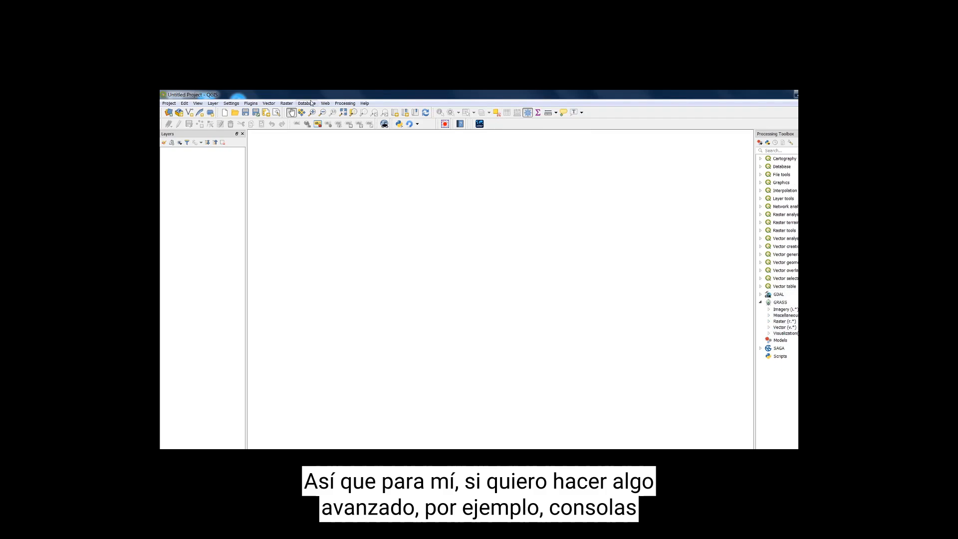
Open the Python Console for a look, then close both the console and the Processing Toolbox.
left_click(257, 104)
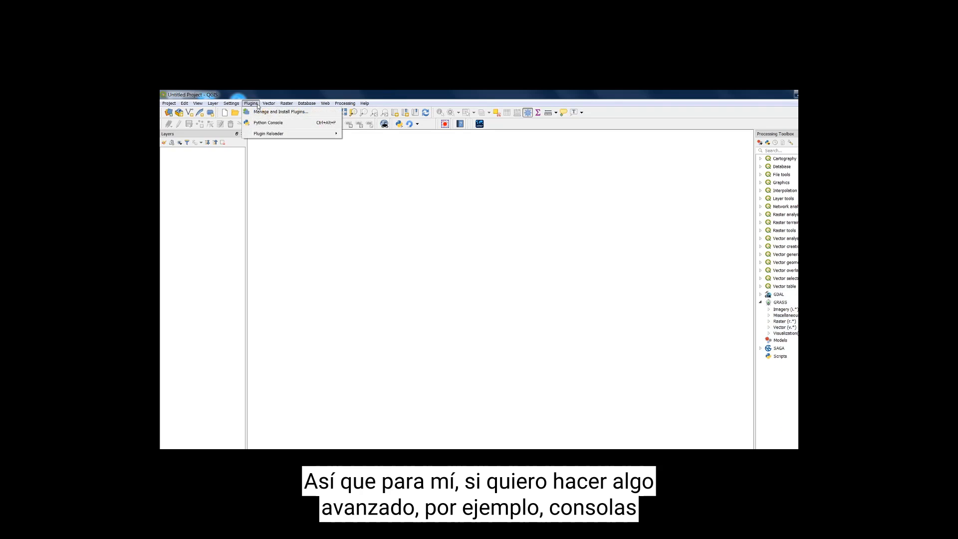
left_click(292, 123)
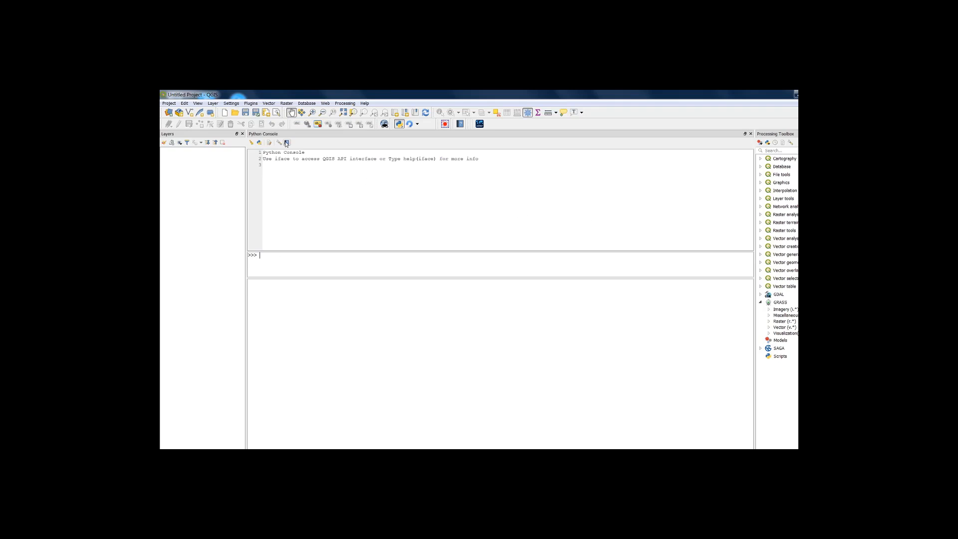
left_click(750, 134)
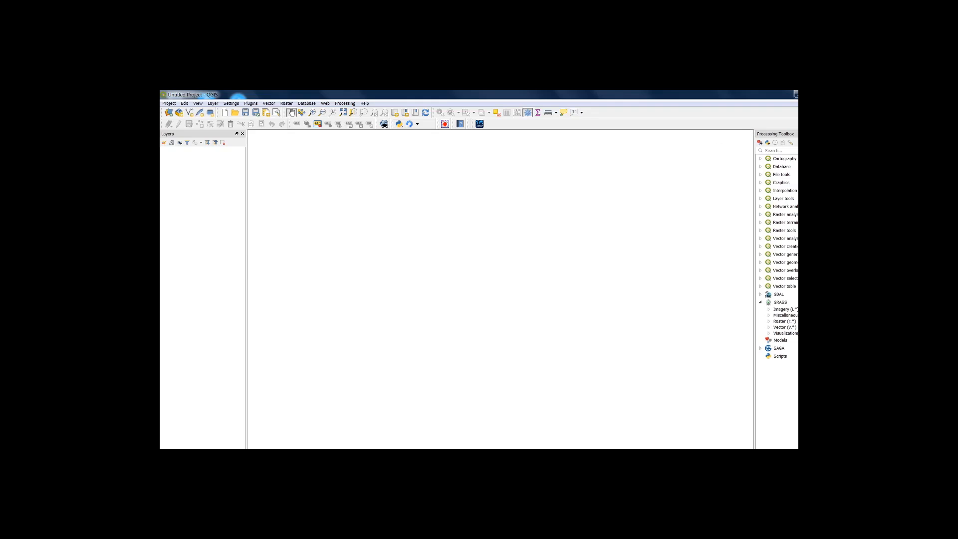
left_click(797, 133)
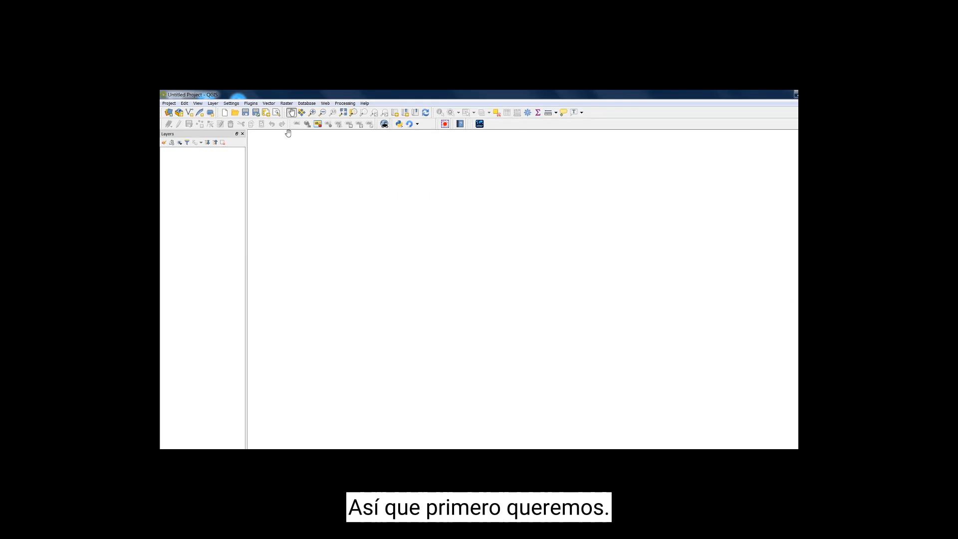
Open the plugin manager and reposition its window so that it is fully visible over the map canvas.
left_click(276, 105)
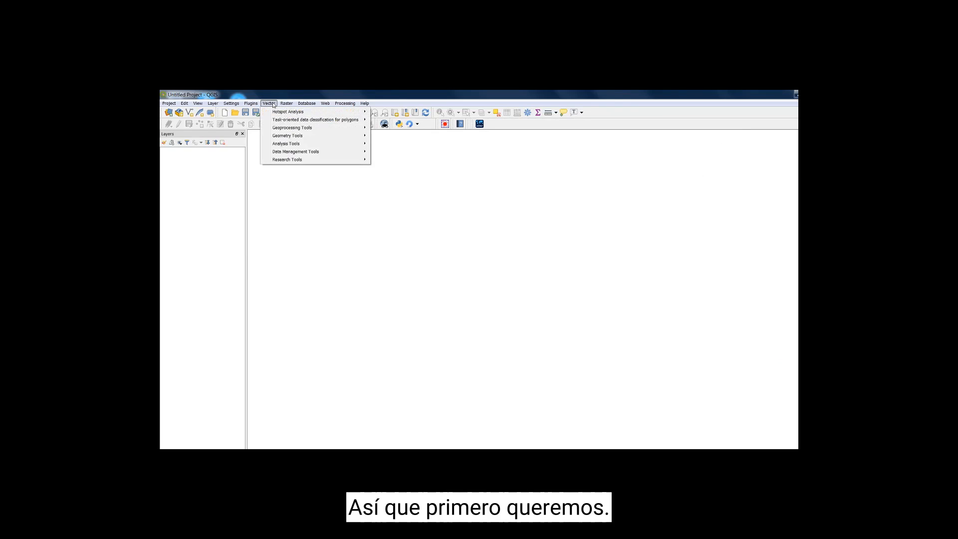
mouse_move(251, 104)
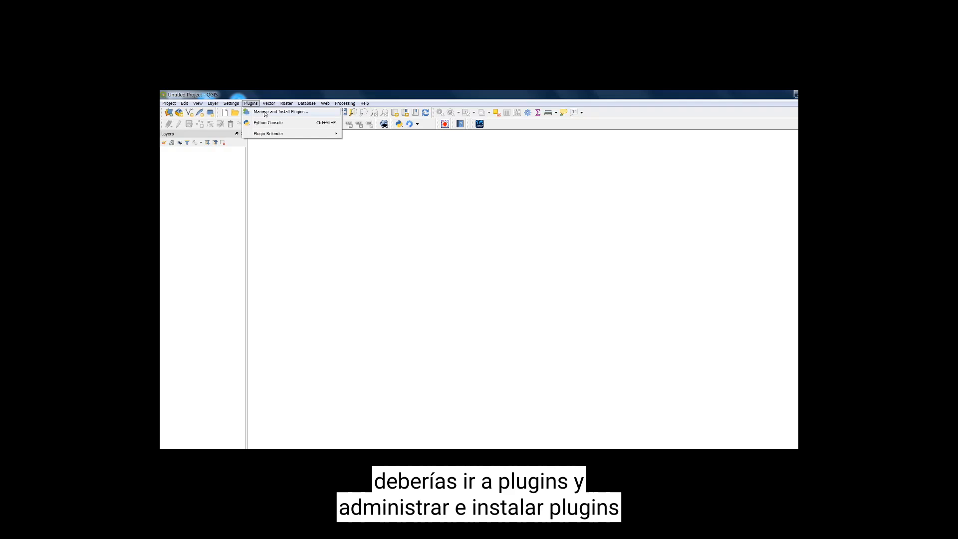
left_click(265, 112)
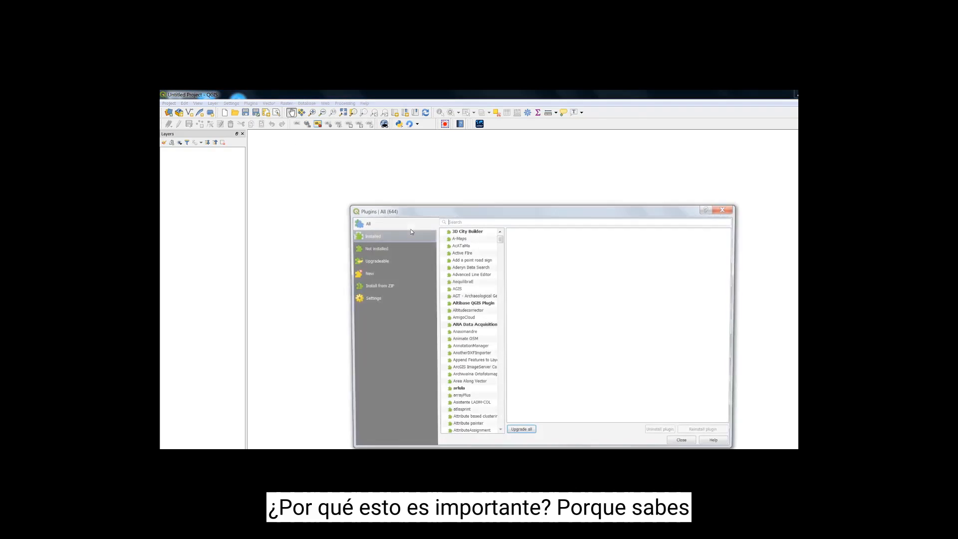
left_click_drag(416, 209, 377, 180)
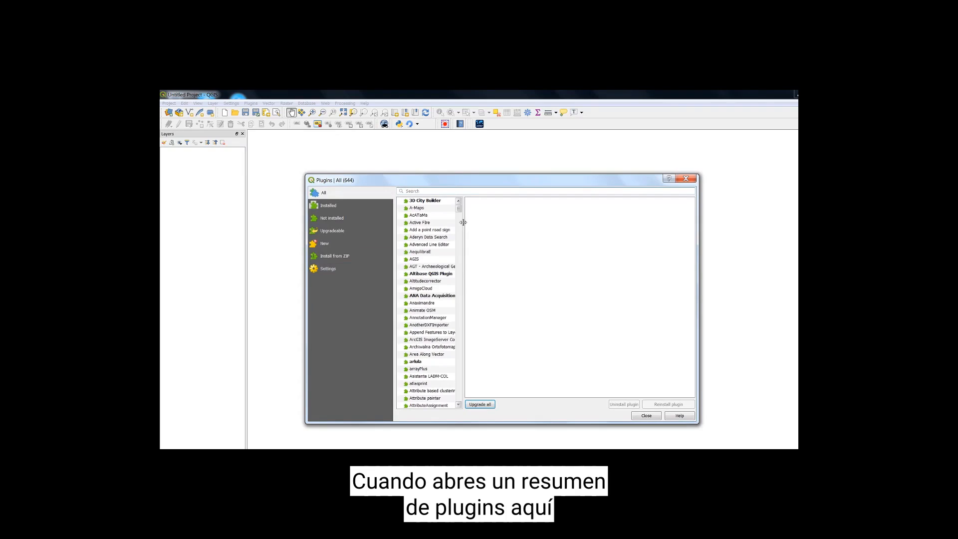
Widen the plugin list, skim through all available plugins and show the details of Advanced Line Editor.
left_click_drag(463, 222, 496, 223)
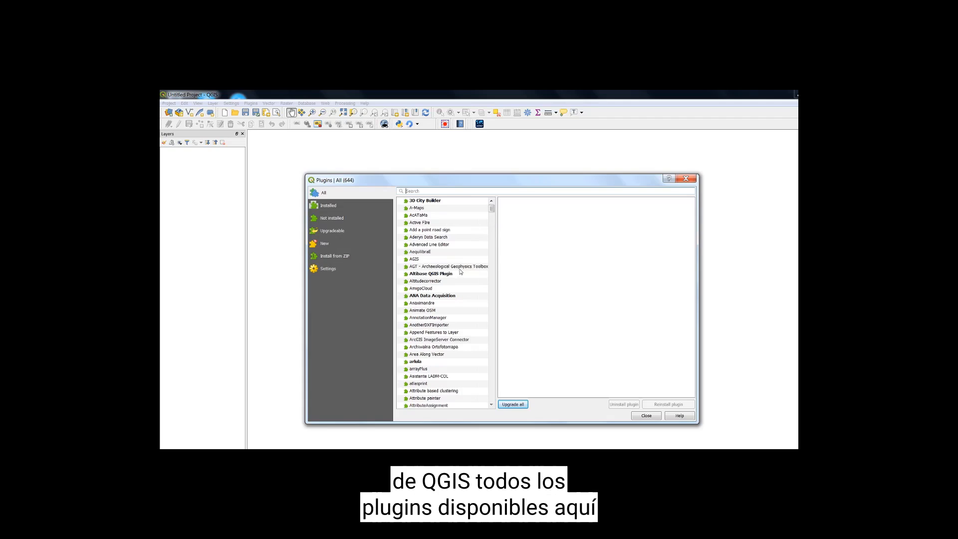
scroll(460, 274, "down", 4)
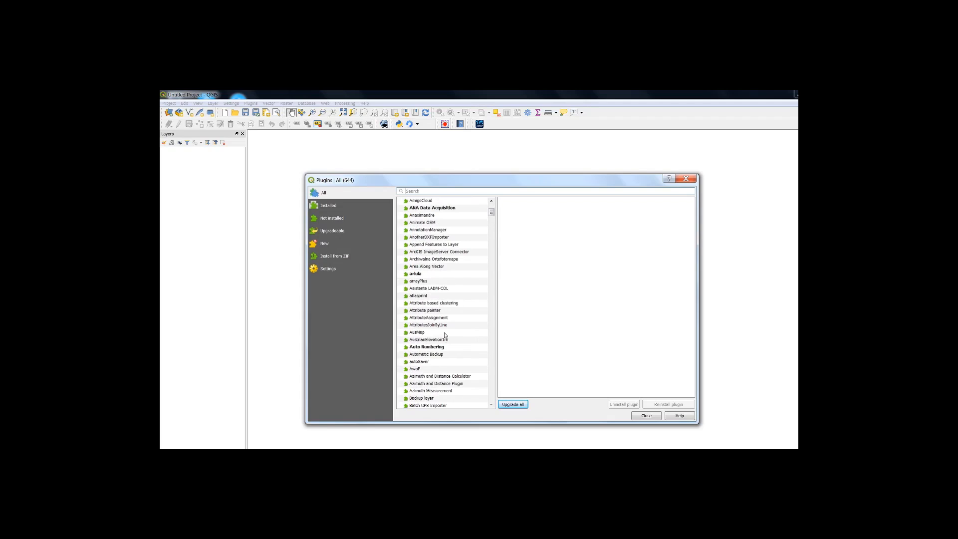
scroll(441, 313, "up", 4)
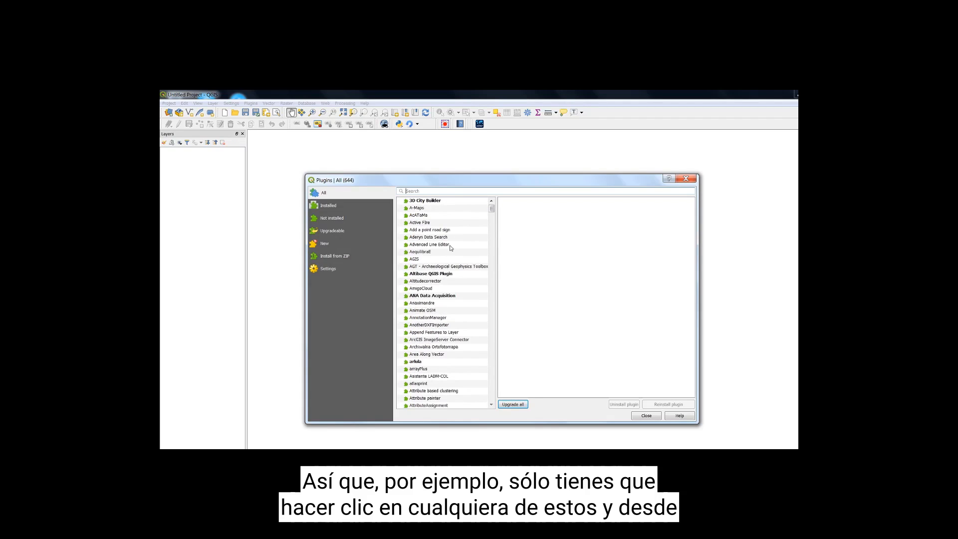
left_click(434, 244)
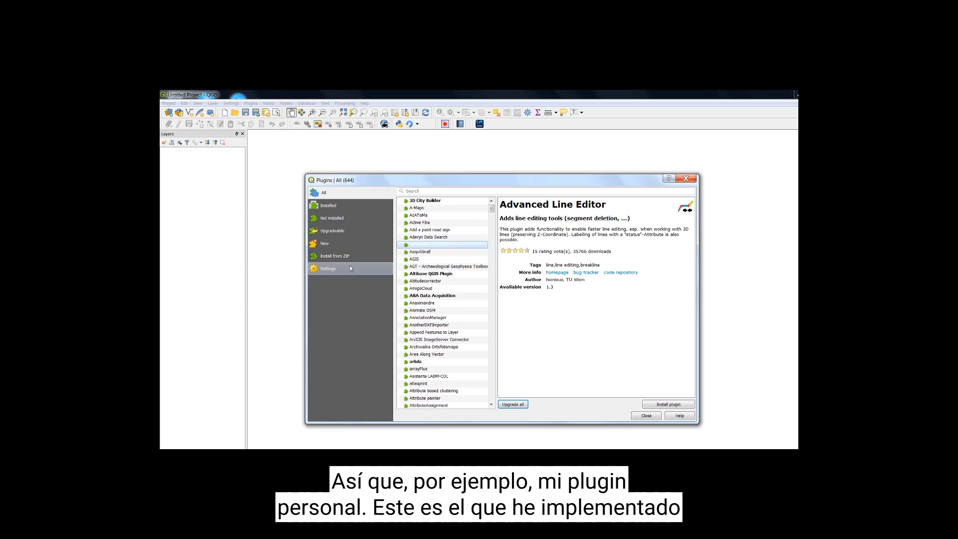
Among the installed plugins, show the details of Extreme Value Classification for Polygon and deactivate that plugin.
left_click(352, 211)
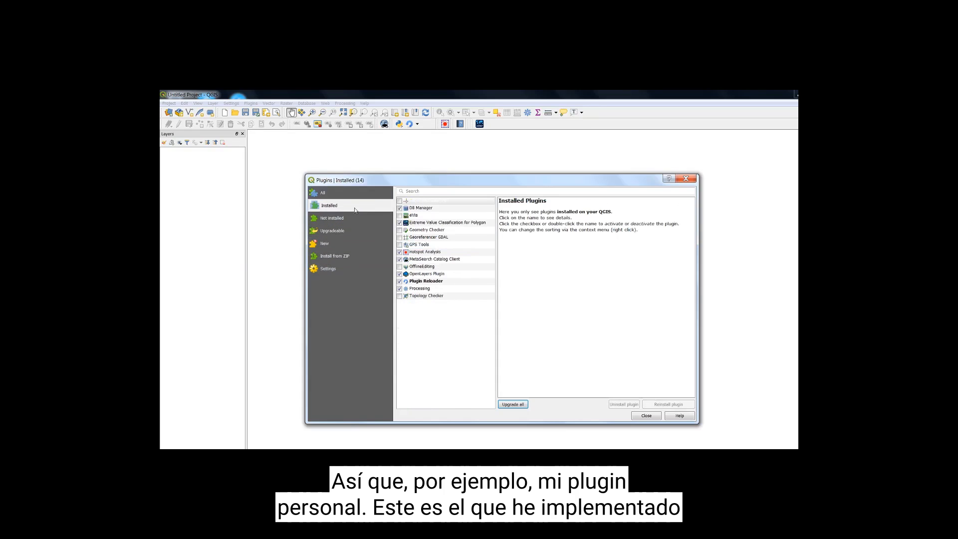
left_click(446, 223)
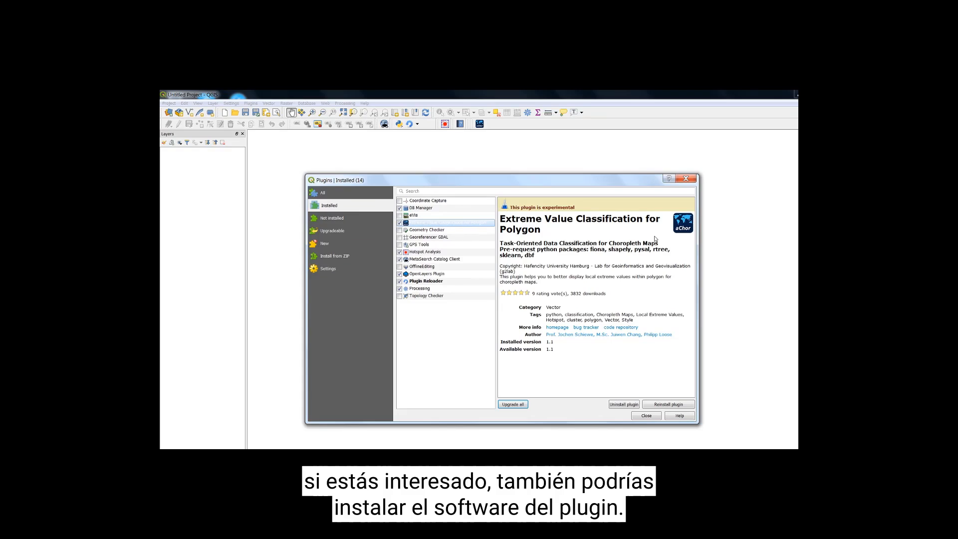
left_click(399, 223)
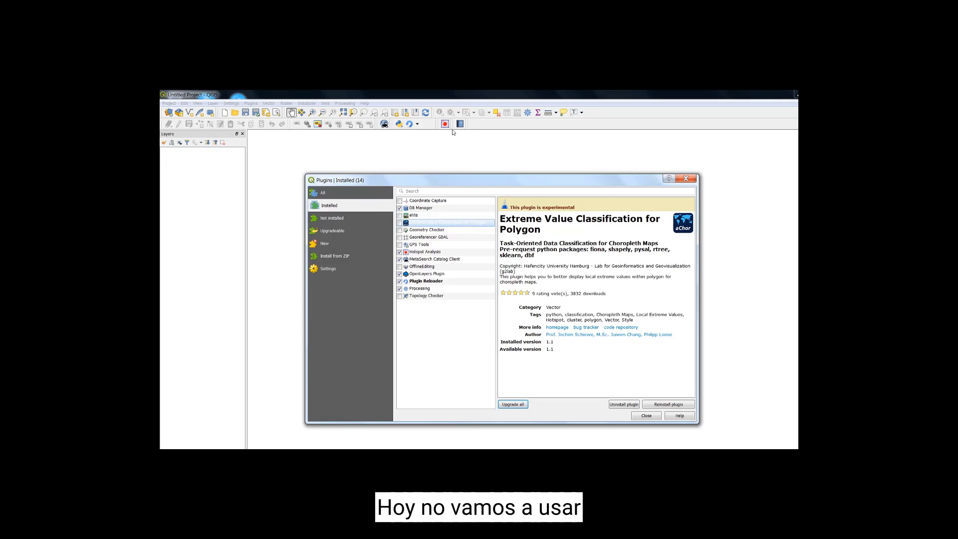
Toggle the installed Hotspot Analysis plugin off and on, leaving it deactivated.
left_click(399, 252)
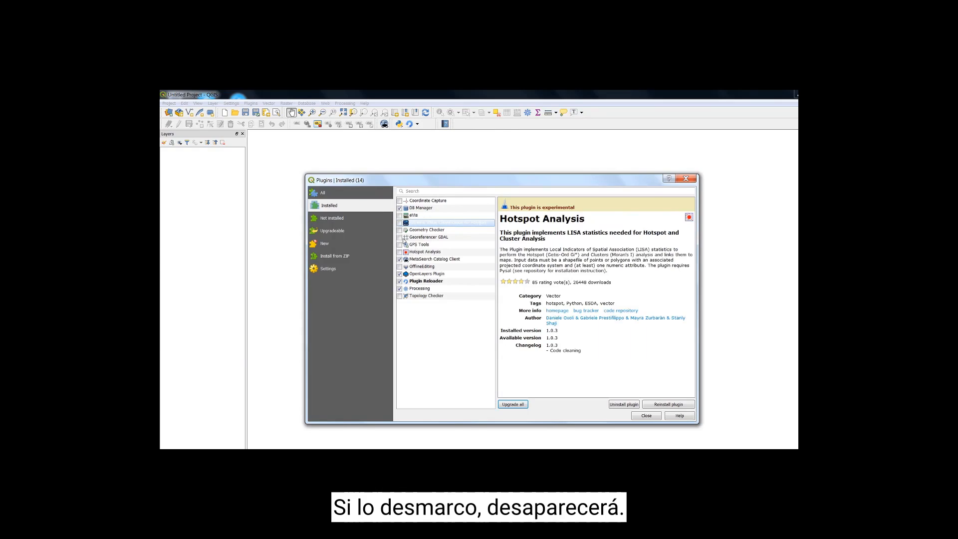
left_click(399, 252)
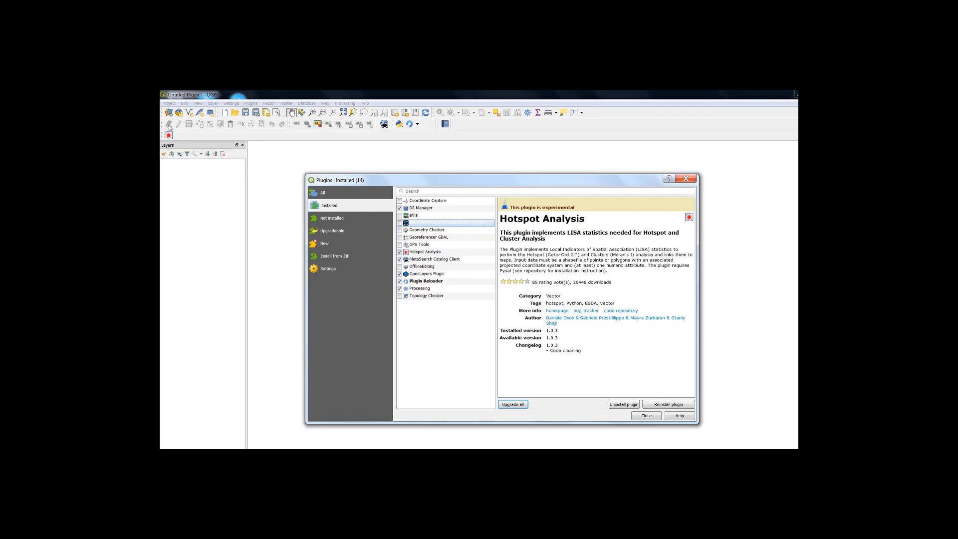
left_click(400, 252)
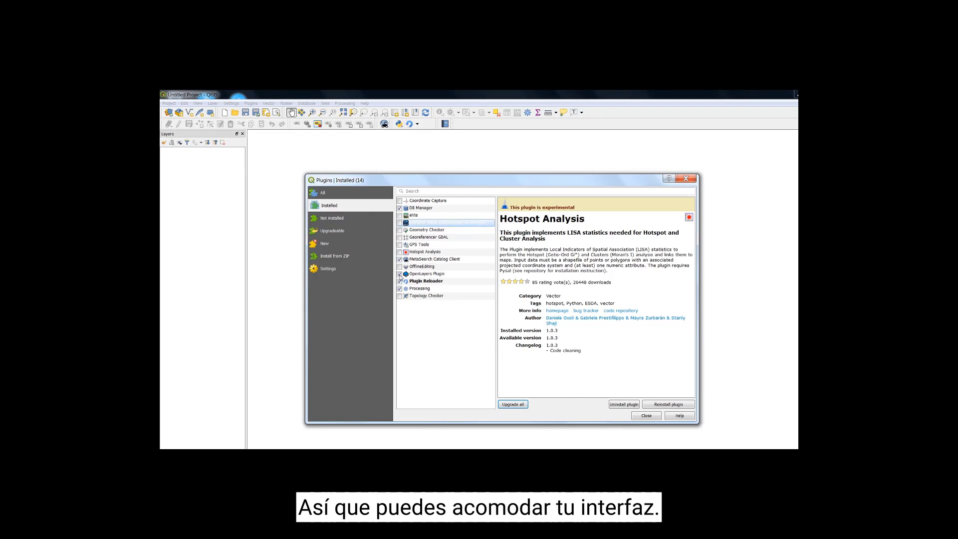
Deactivate the OpenLayers Plugin, select its entry and activate it again.
left_click(399, 274)
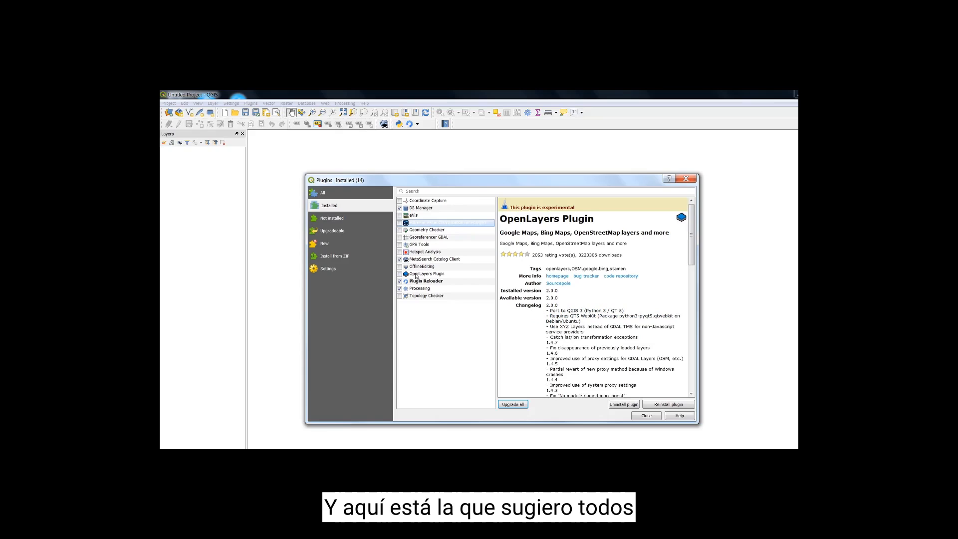
left_click(415, 275)
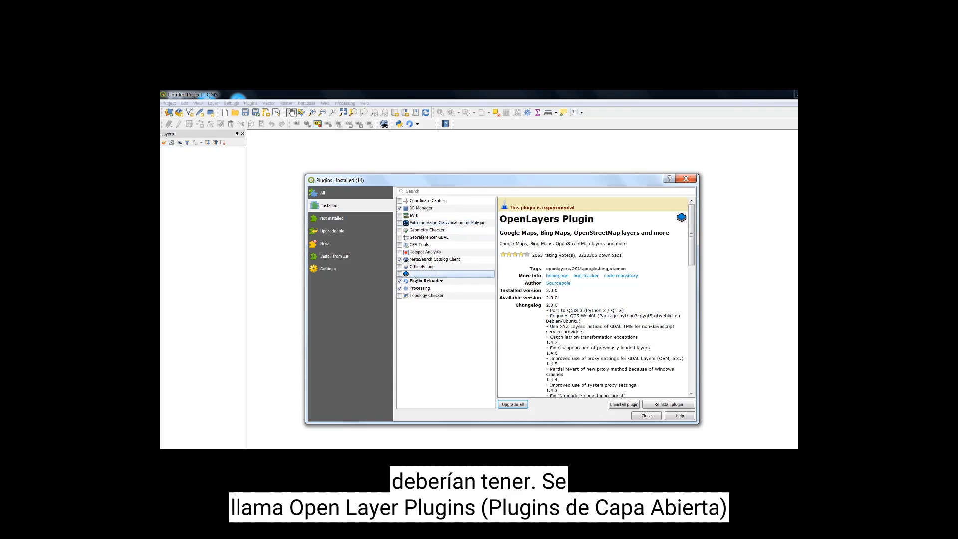
left_click(399, 275)
Examine the OpenLayers Plugin's download count and read through its changelog, returning to the start of the description.
left_click(617, 302)
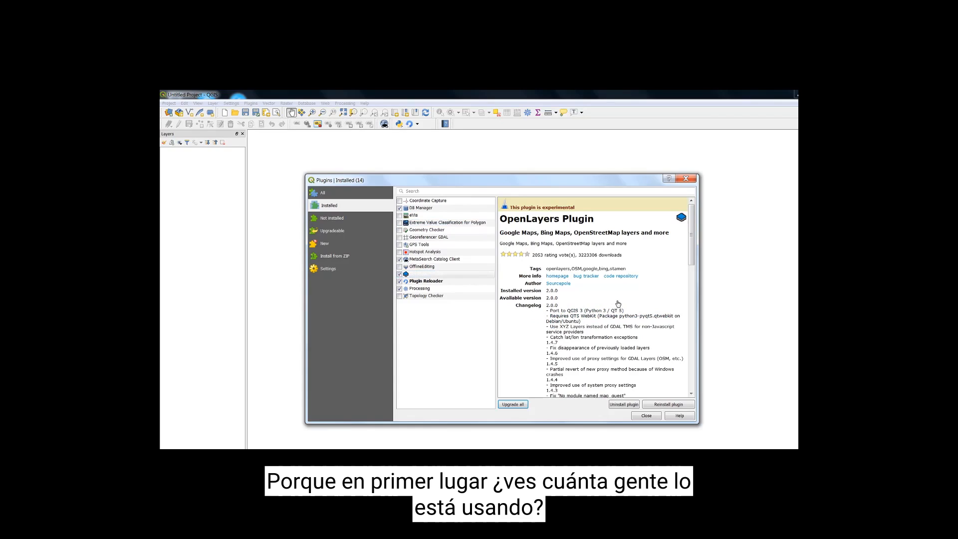
left_click_drag(621, 255, 577, 255)
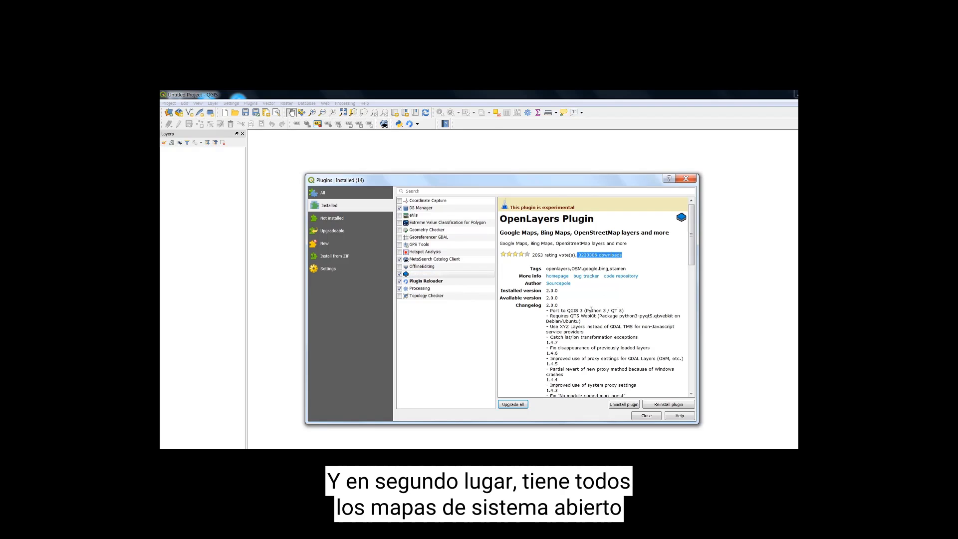
scroll(591, 310, "down", 5)
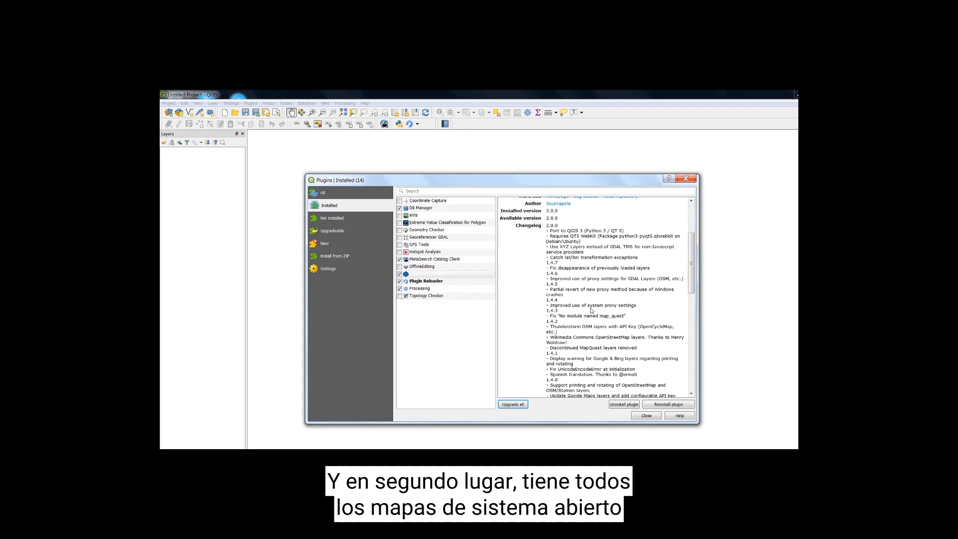
scroll(591, 310, "down", 1)
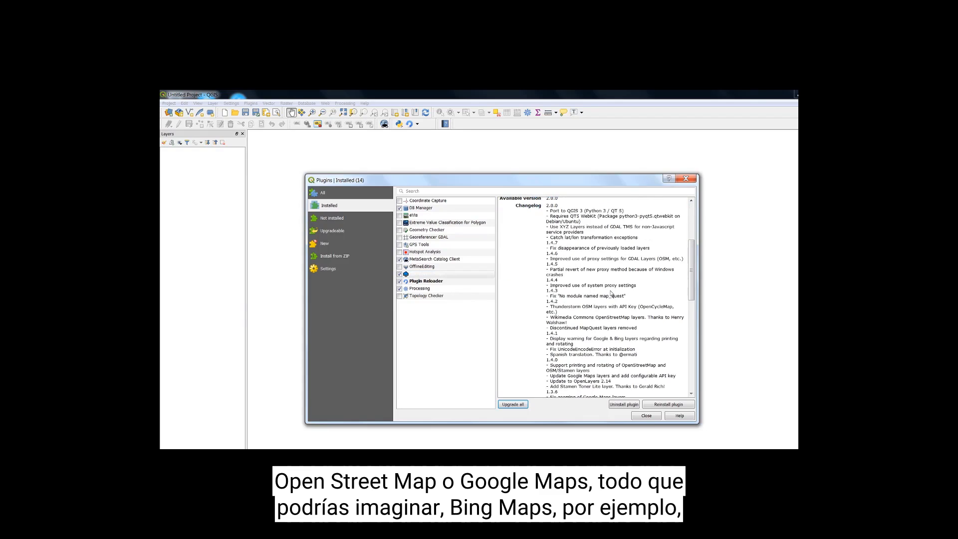
scroll(613, 292, "down", 3)
scroll(622, 288, "down", 5)
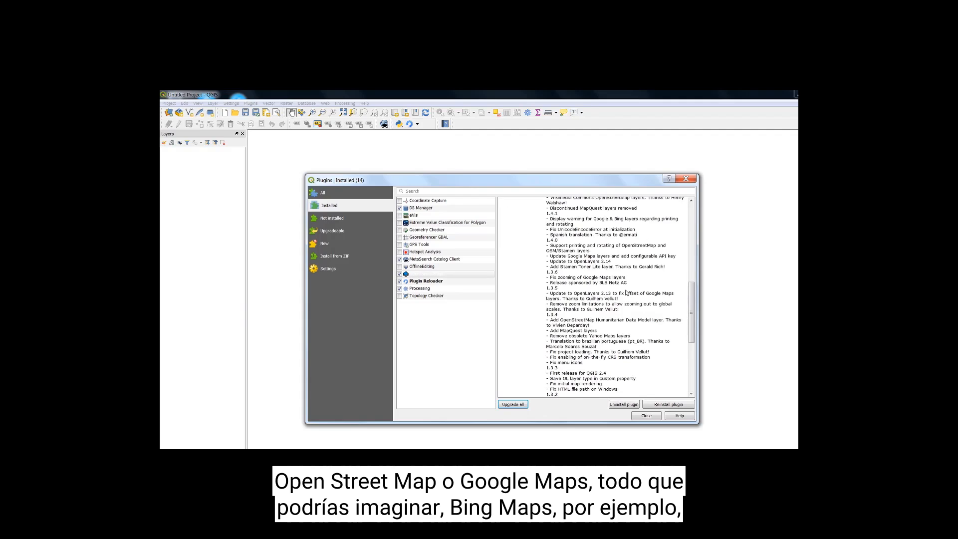
scroll(626, 292, "down", 4)
scroll(626, 291, "down", 1)
scroll(614, 287, "up", 18)
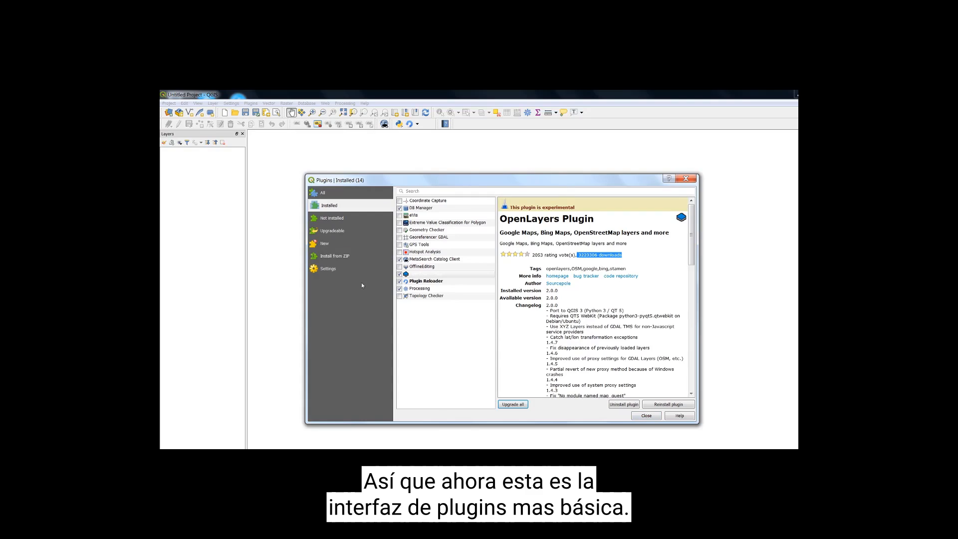
Reload the QGIS Official Plugin Repository from the plugin settings and close the plugin manager.
left_click(337, 271)
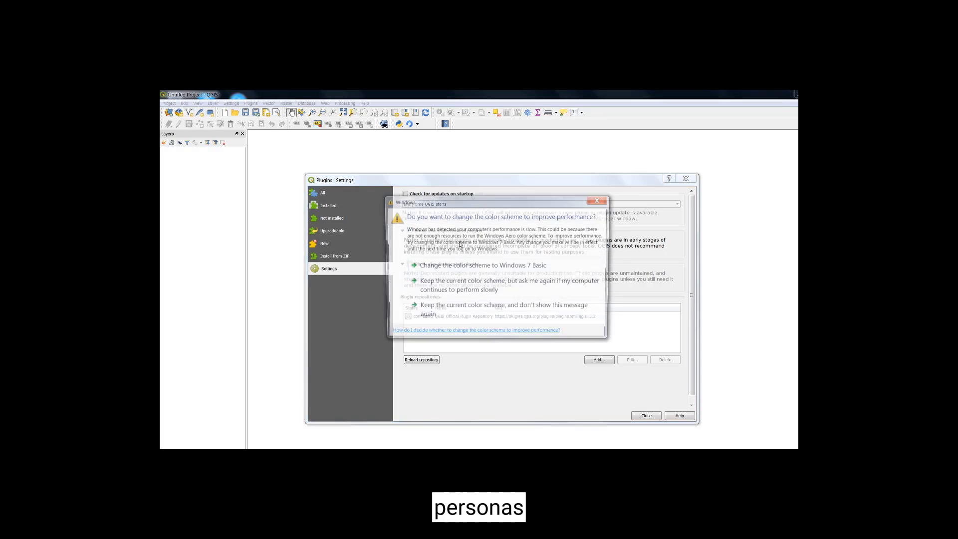
left_click(600, 199)
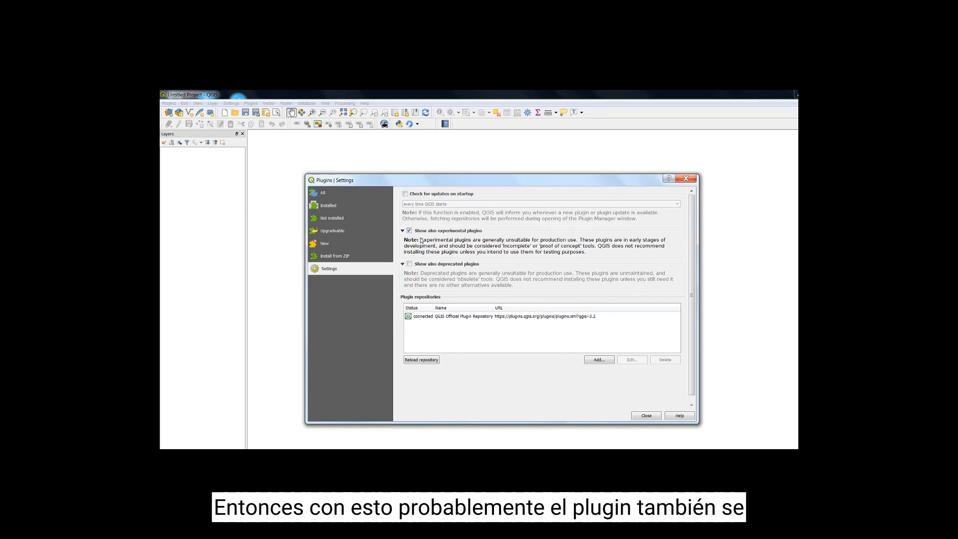
left_click(431, 316)
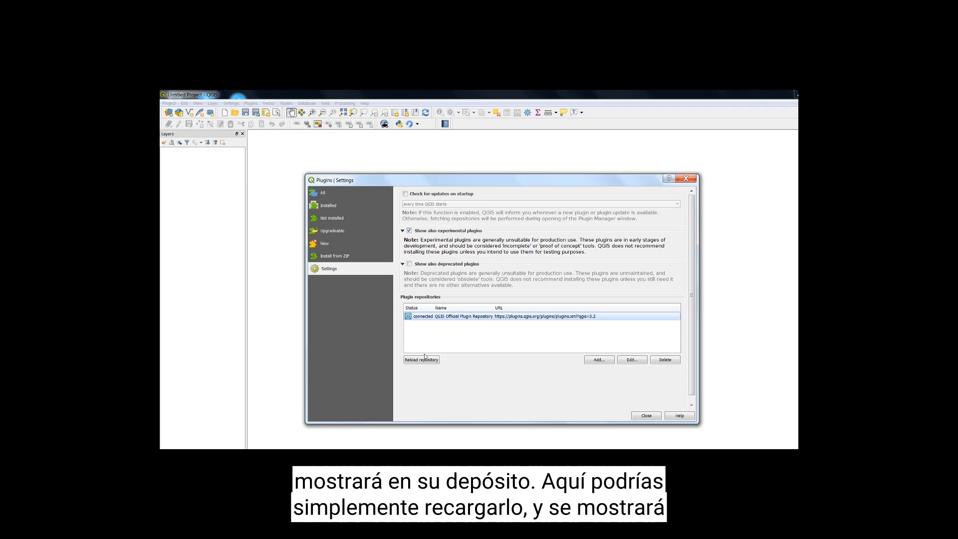
left_click(422, 360)
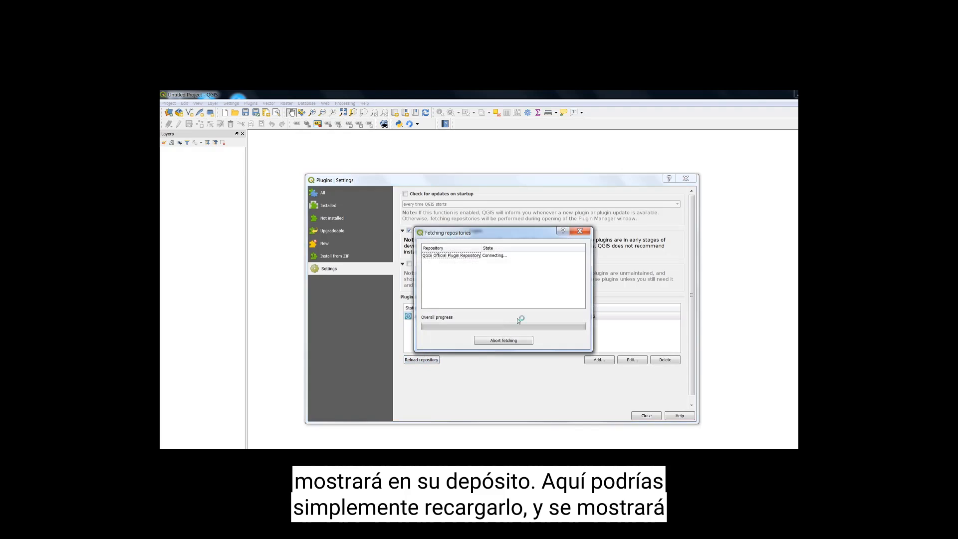
left_click(648, 416)
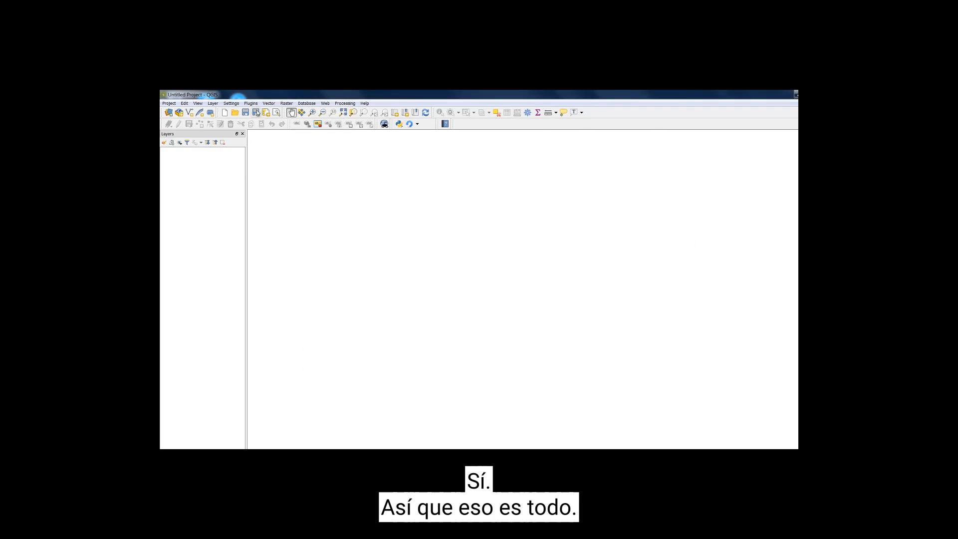
Add the OpenStreetMap base map to the project through the OpenLayers plugin.
left_click(214, 104)
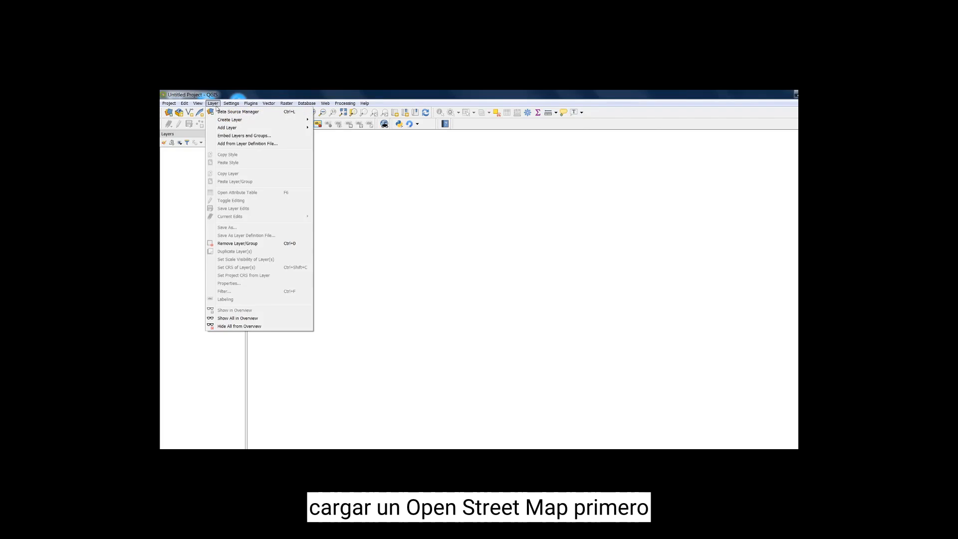
mouse_move(276, 102)
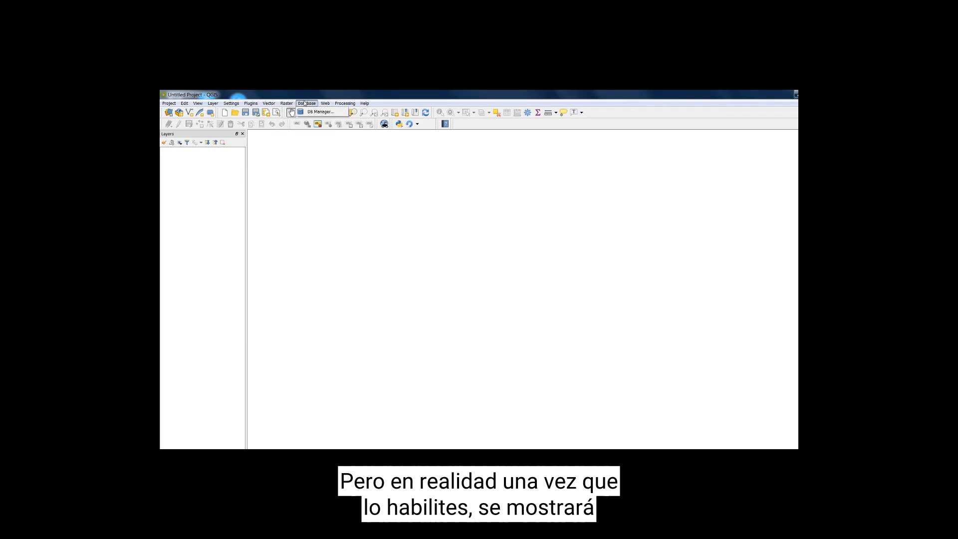
mouse_move(325, 104)
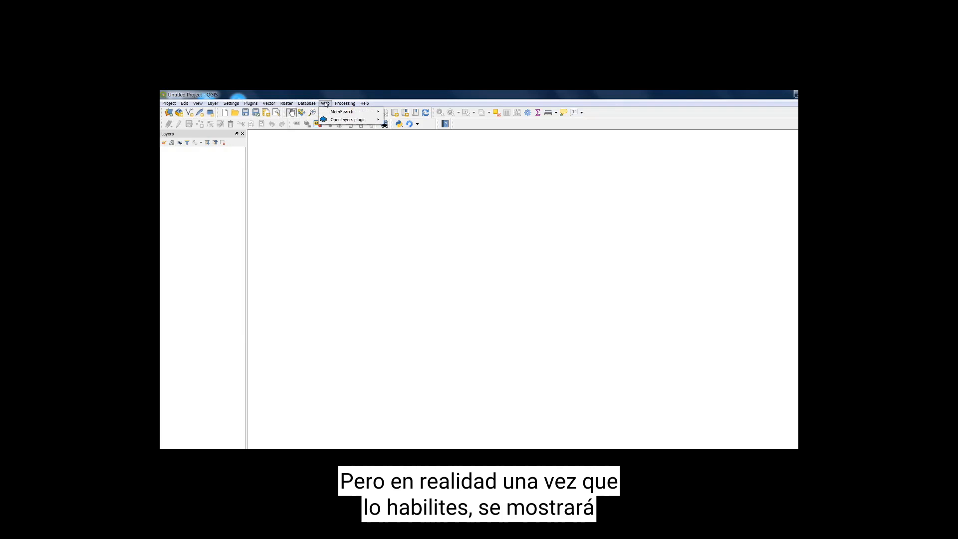
mouse_move(329, 121)
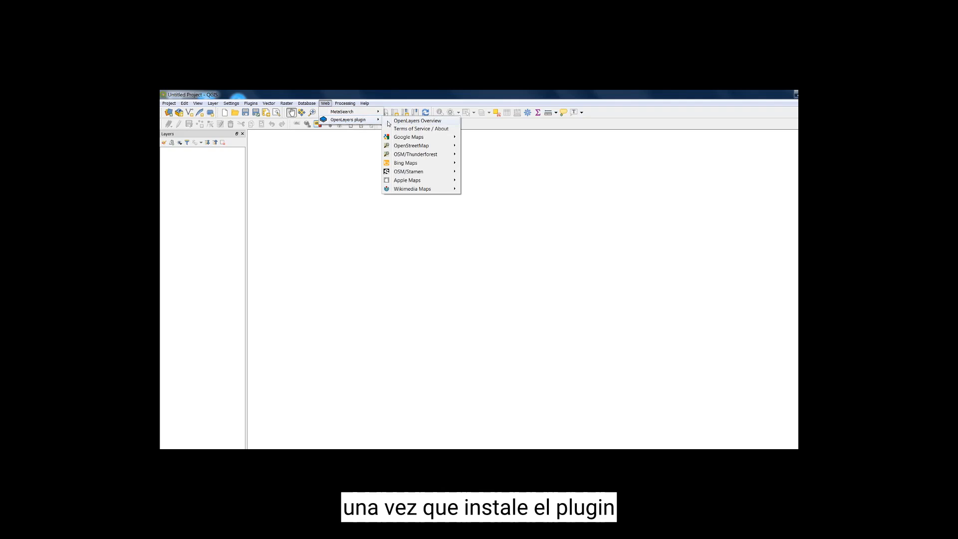
mouse_move(390, 147)
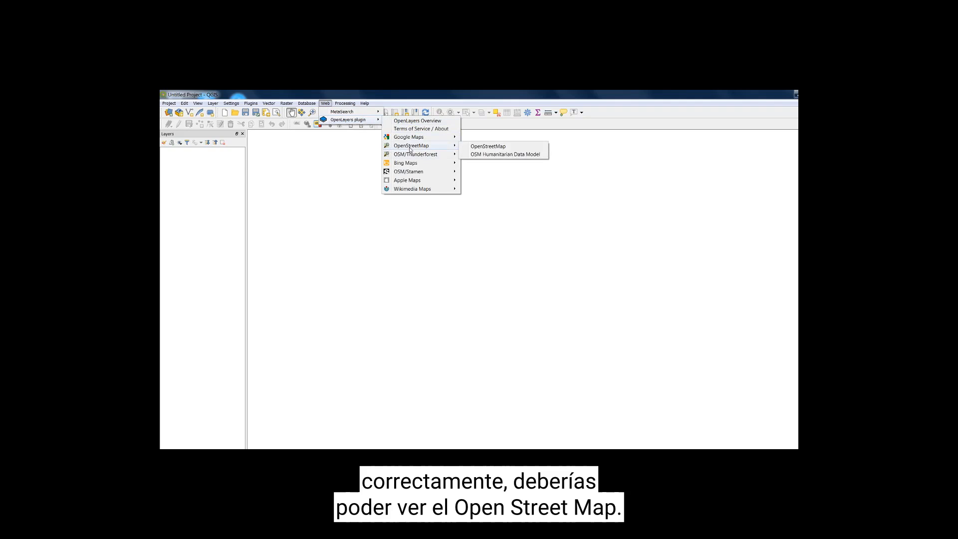
left_click(488, 146)
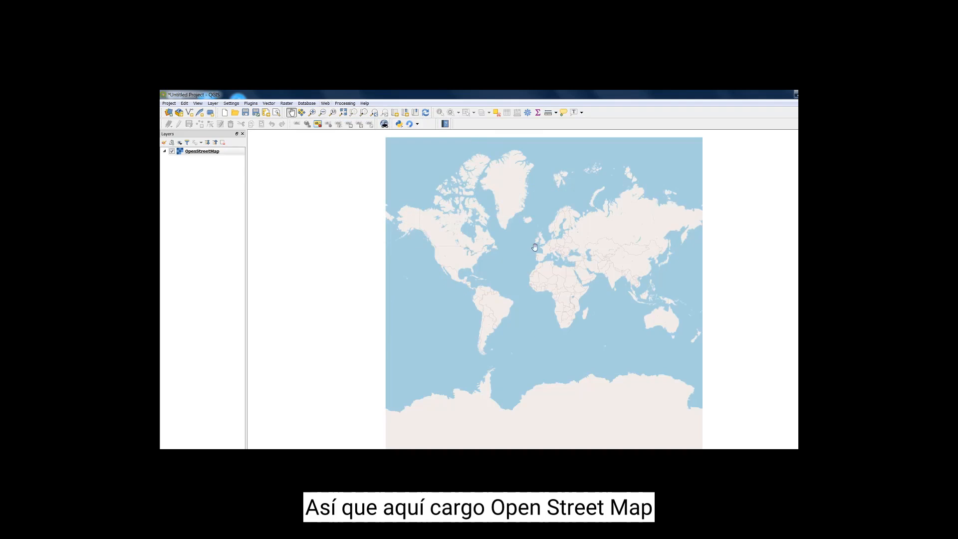
Zoom and pan the base map from the world view to Germany and in on the Alter Botanischer Garten.
scroll(631, 282, "up", 1)
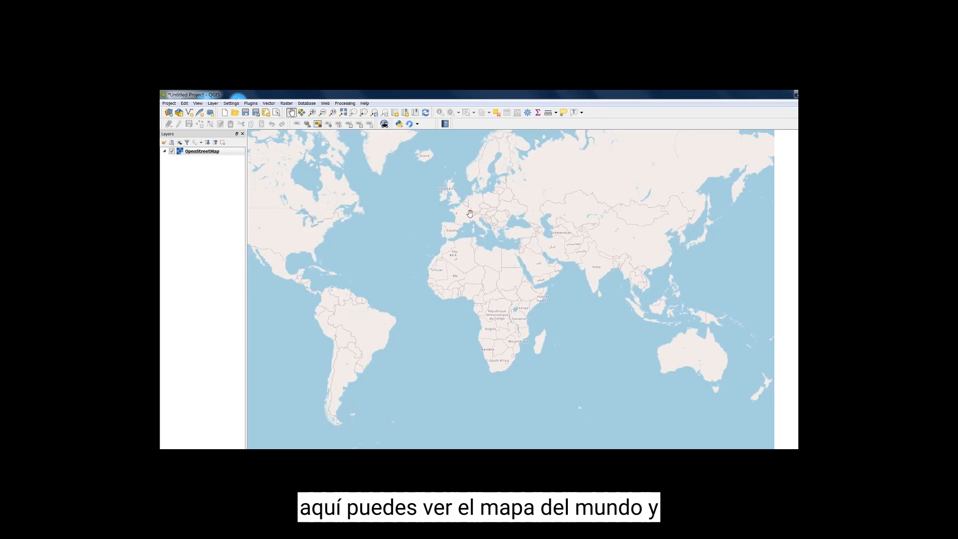
scroll(486, 216, "up", 1)
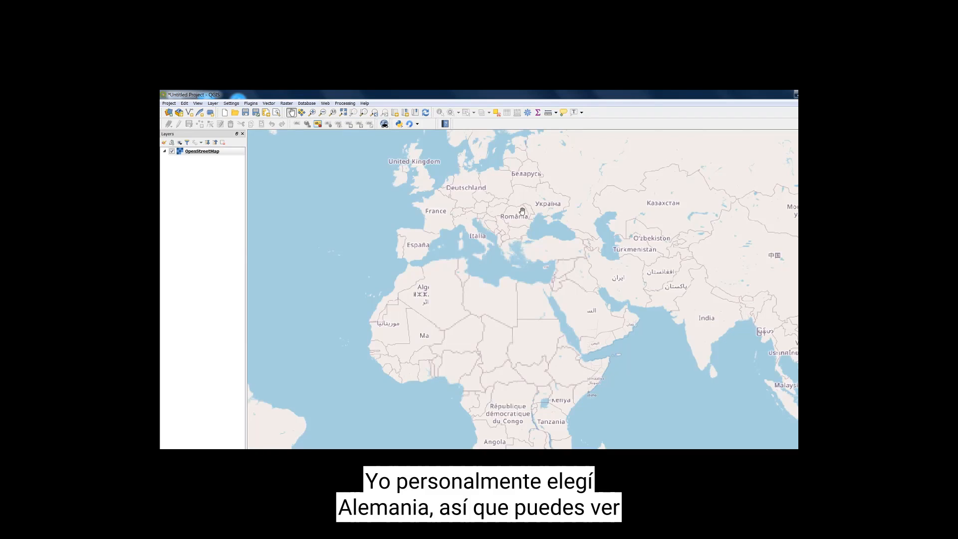
scroll(466, 158, "up", 2)
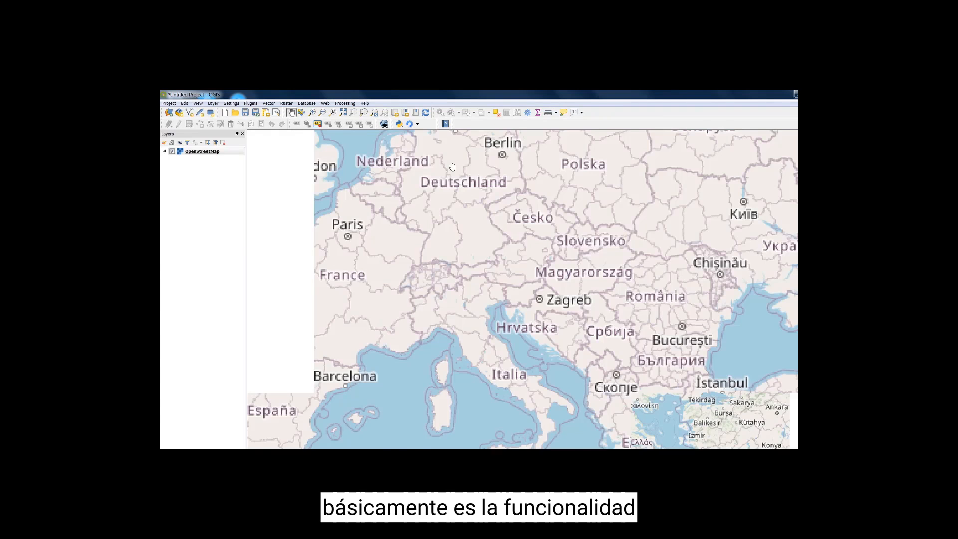
left_click_drag(452, 166, 461, 221)
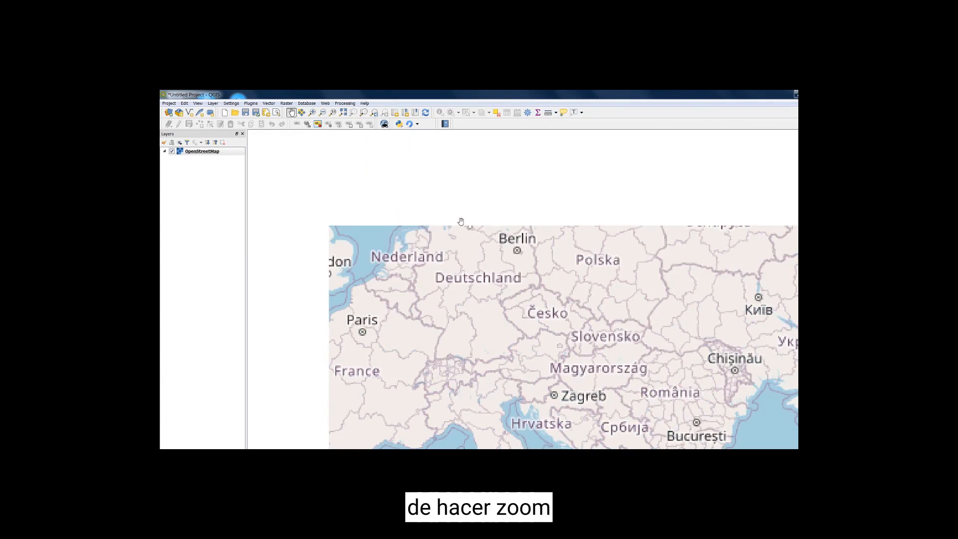
left_click(312, 113)
left_click_drag(452, 218, 496, 242)
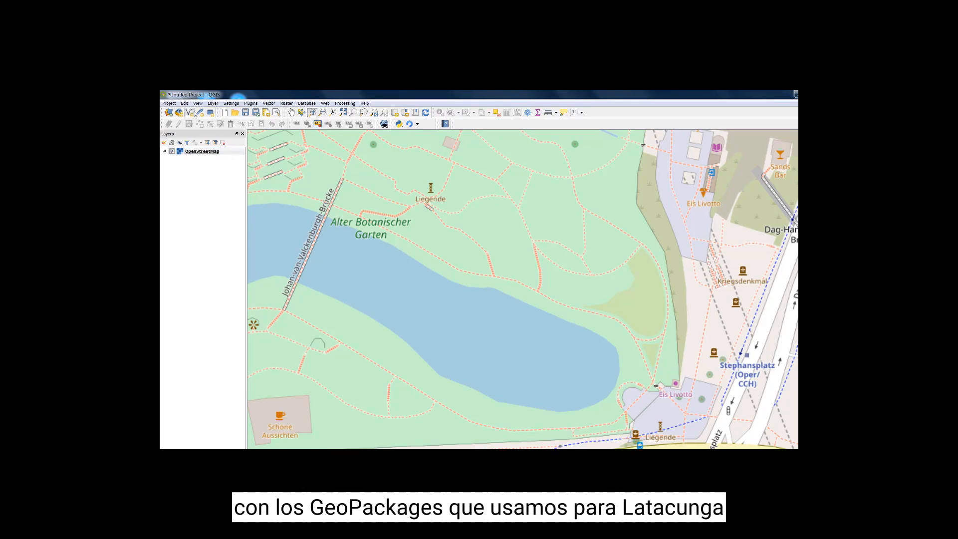
Start adding a vector file through the Data Source Manager and browse to geoserver_data_dir/data on the open-city-toolkit drive.
left_click(169, 112)
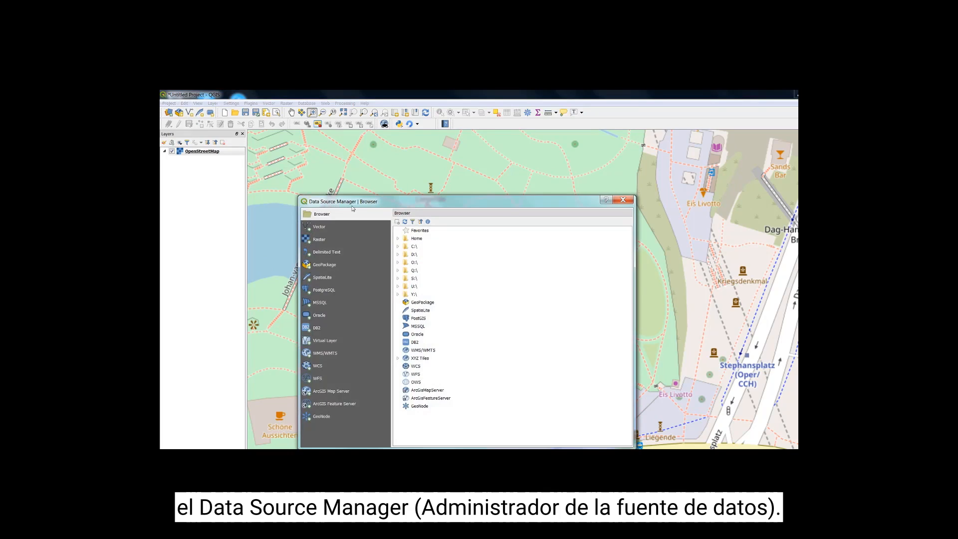
left_click(355, 229)
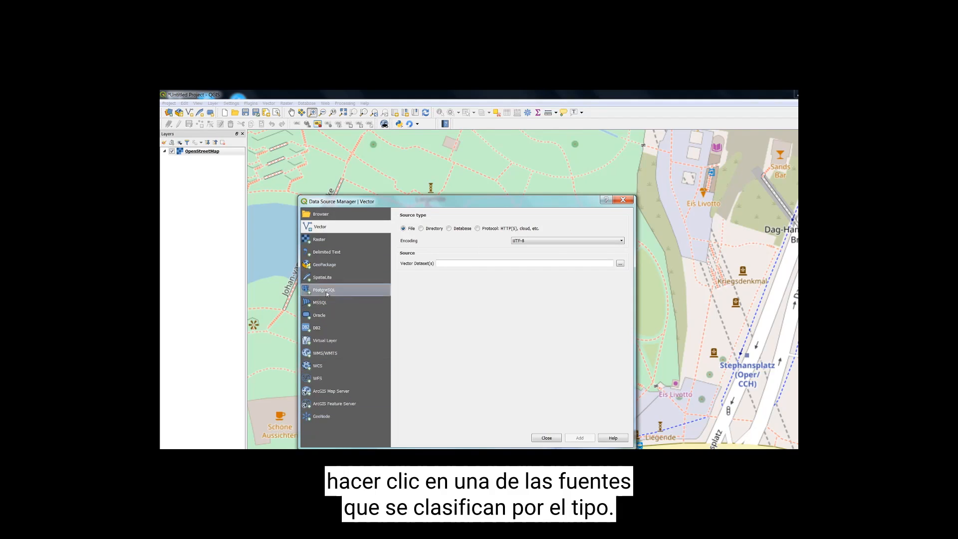
left_click(620, 263)
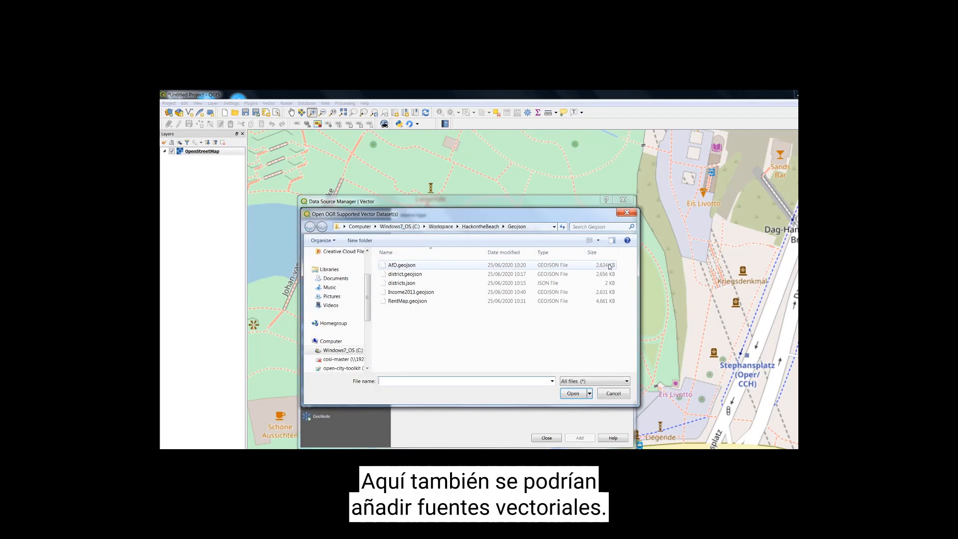
left_click_drag(565, 215, 736, 228)
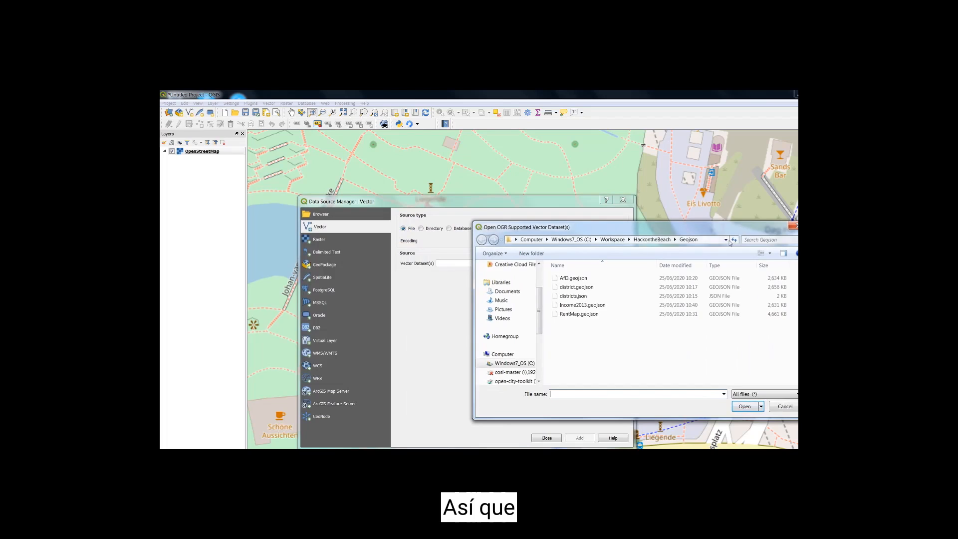
left_click_drag(545, 303, 539, 334)
left_click(513, 336)
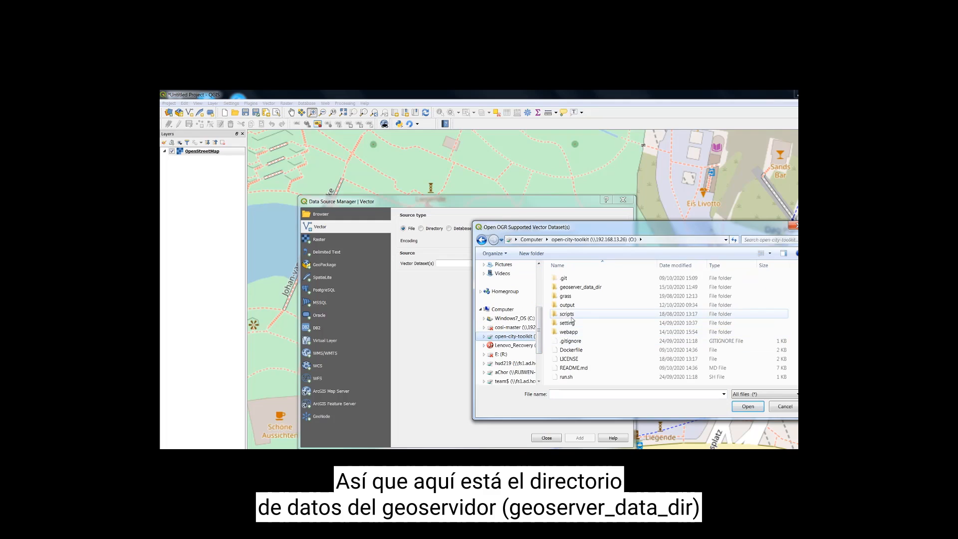
left_click(570, 290)
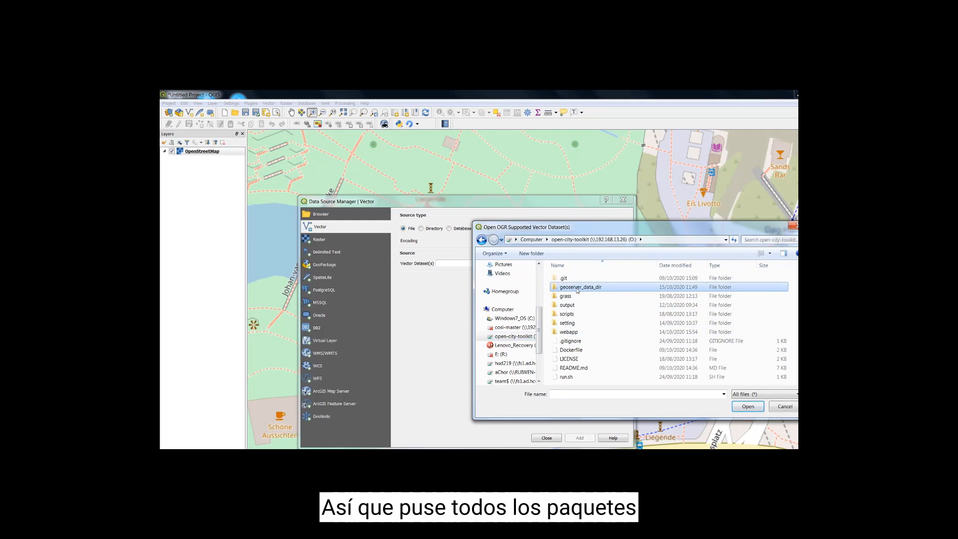
double_click(577, 290)
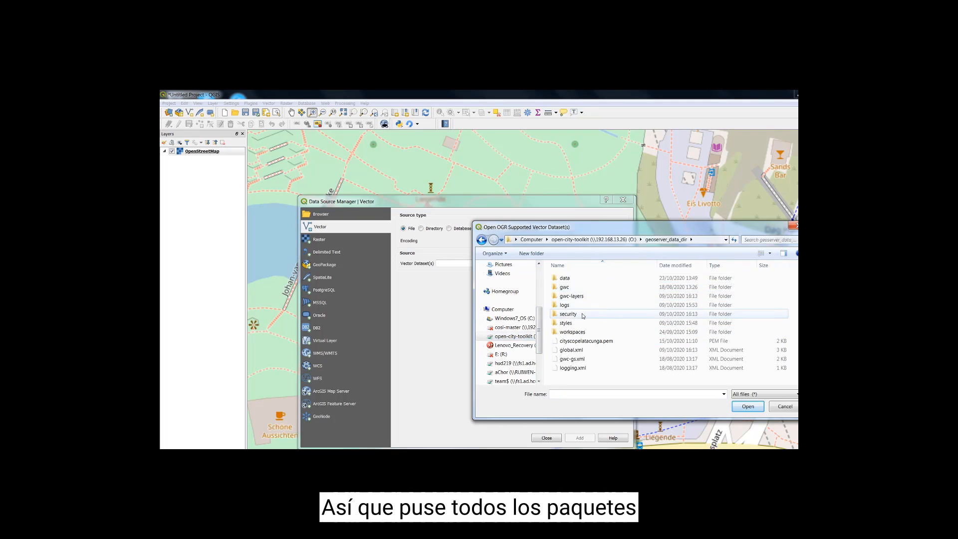
double_click(564, 279)
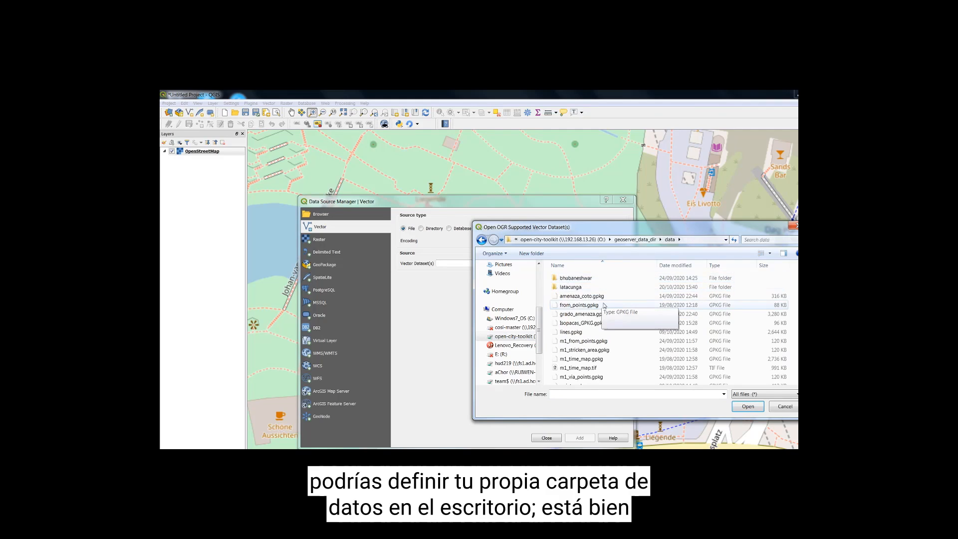
Add uso_y_cobertura_LATACUNGA.gpkg from the data folder to the project as a vector layer and close the Data Source Manager.
scroll(607, 305, "down", 4)
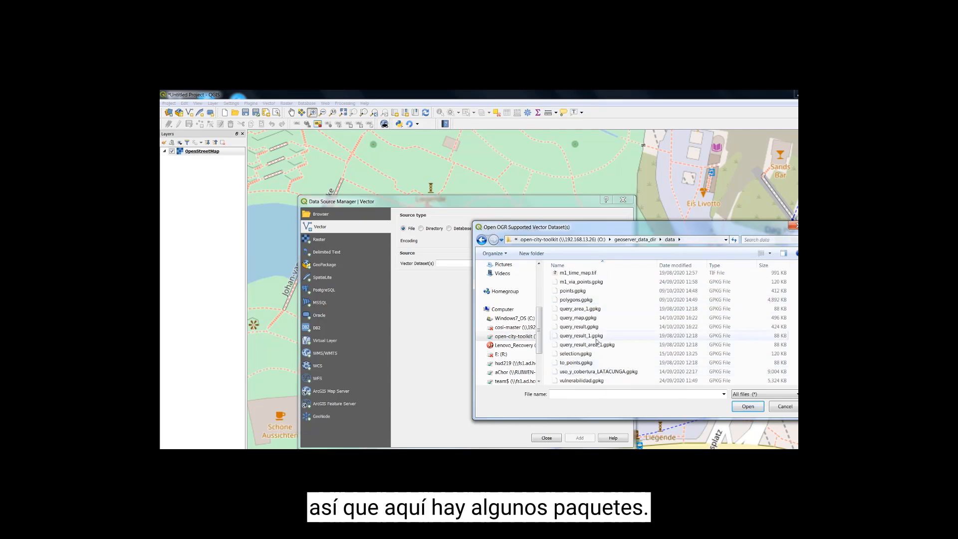
left_click(599, 373)
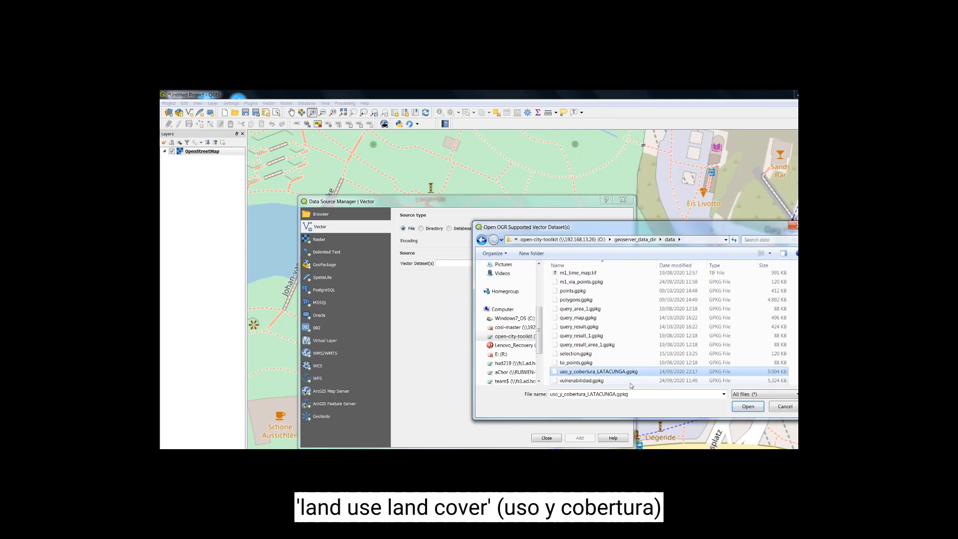
left_click(745, 405)
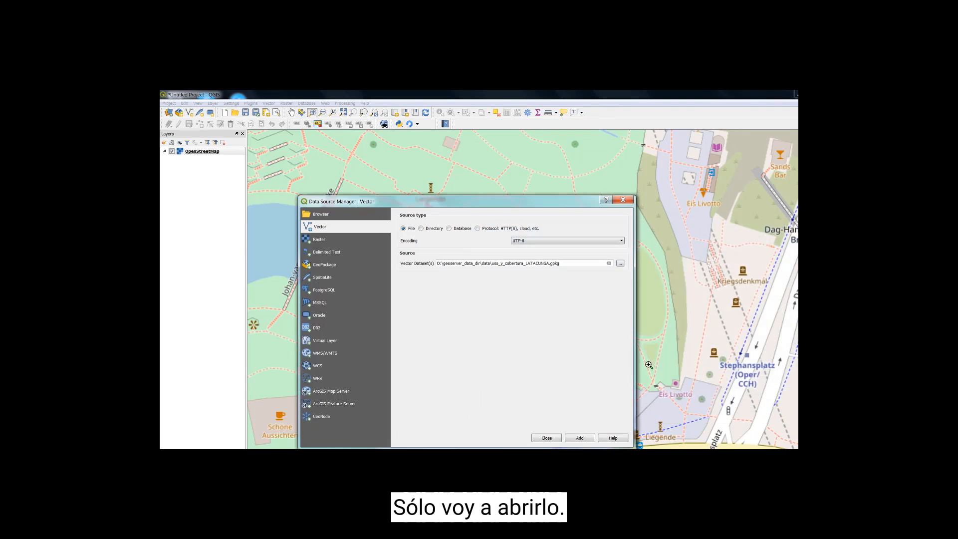
left_click(578, 439)
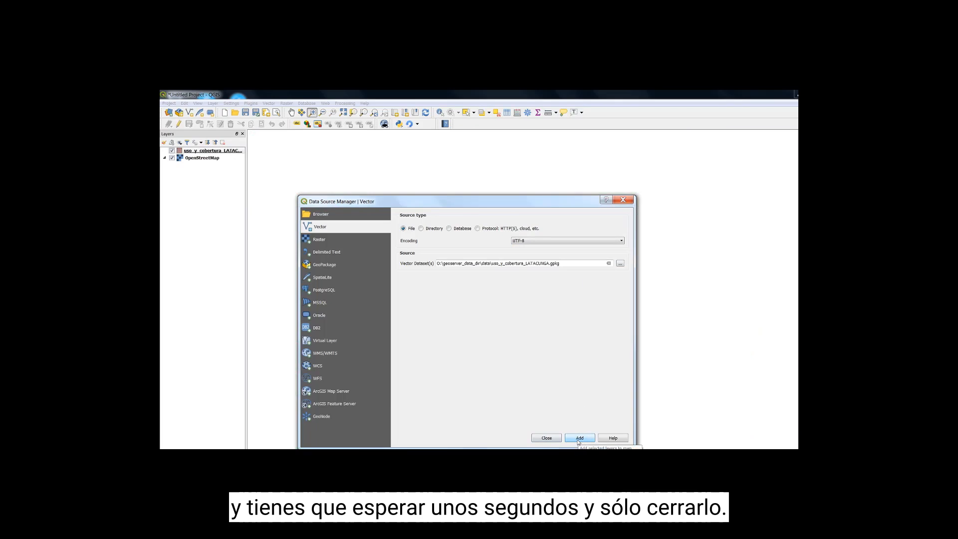
left_click(547, 438)
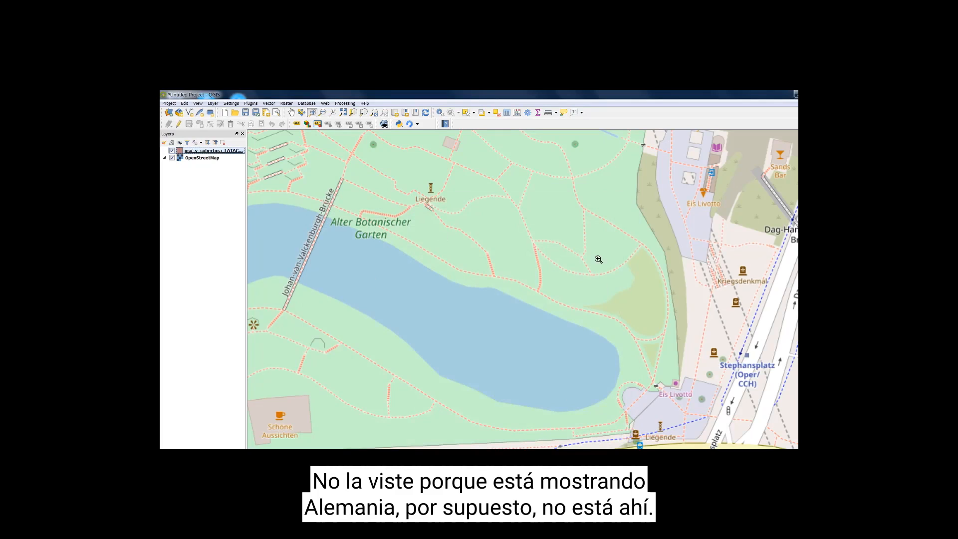
Zoom the map to the extent of the uso_y_cobertura_LATACUNGA layer.
right_click(190, 152)
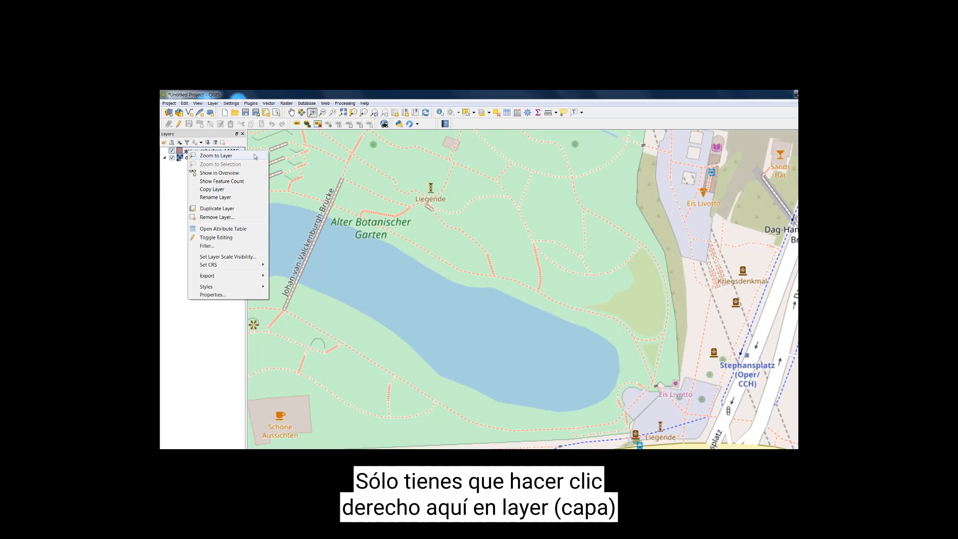
left_click(165, 187)
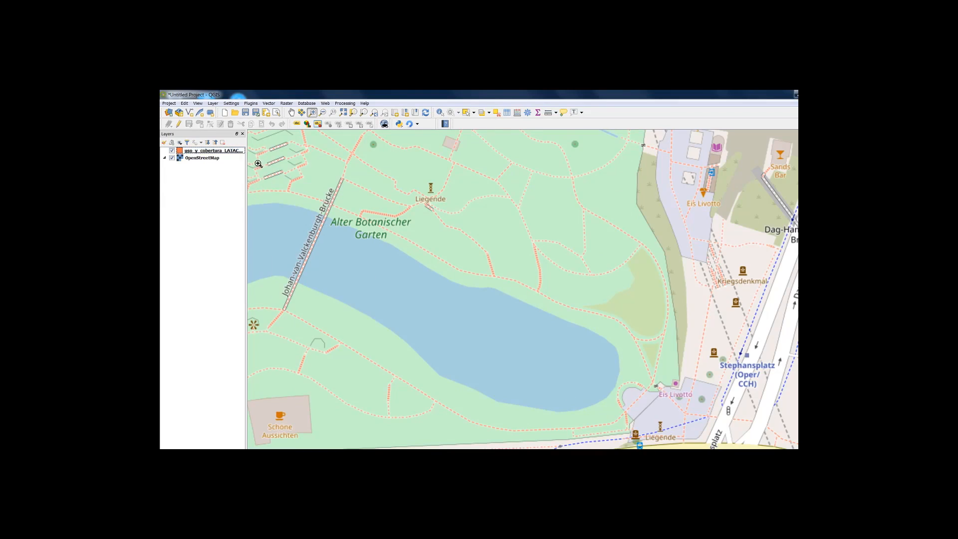
right_click(240, 151)
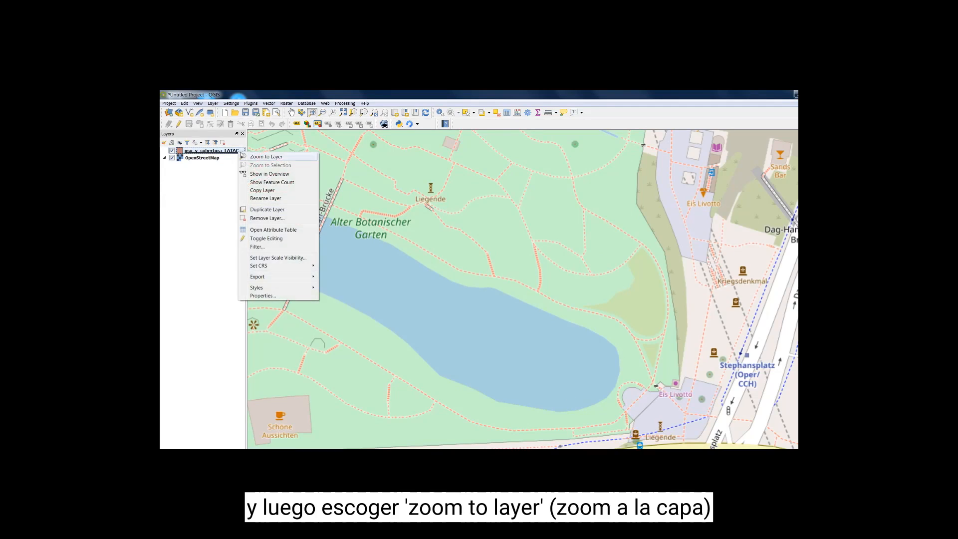
left_click(292, 157)
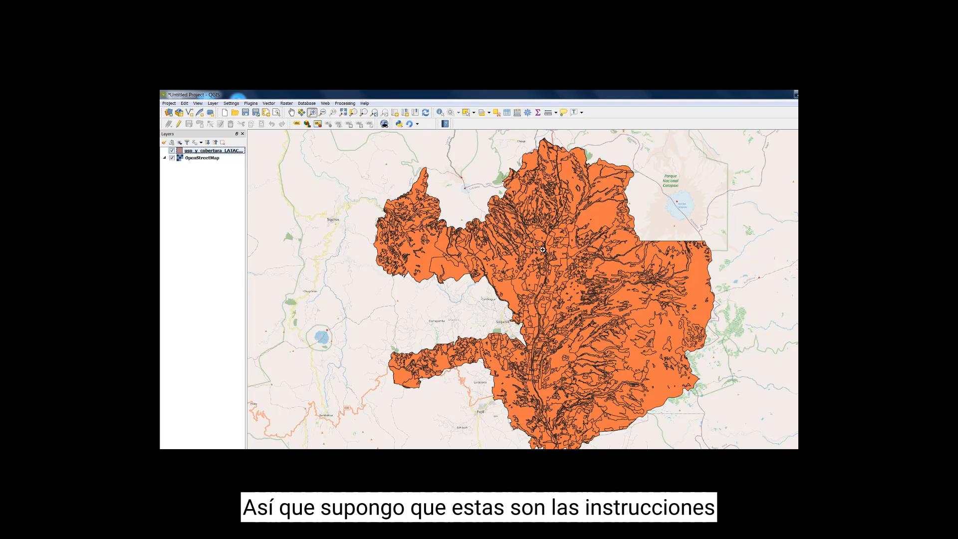
Open the properties of the uso_y_cobertura_LATACUNGA layer, enlarge the dialog and review the provider information such as source, encoding and CRS.
right_click(223, 151)
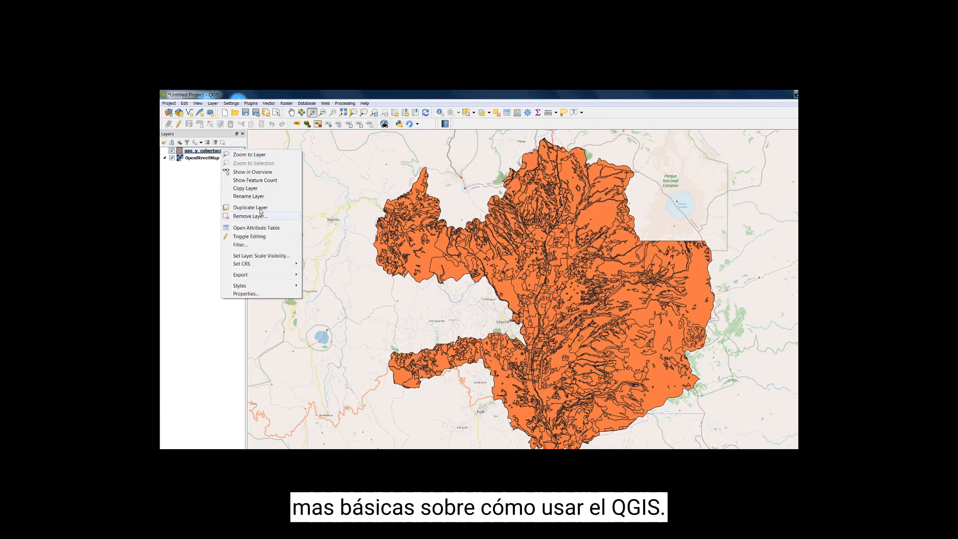
mouse_move(248, 277)
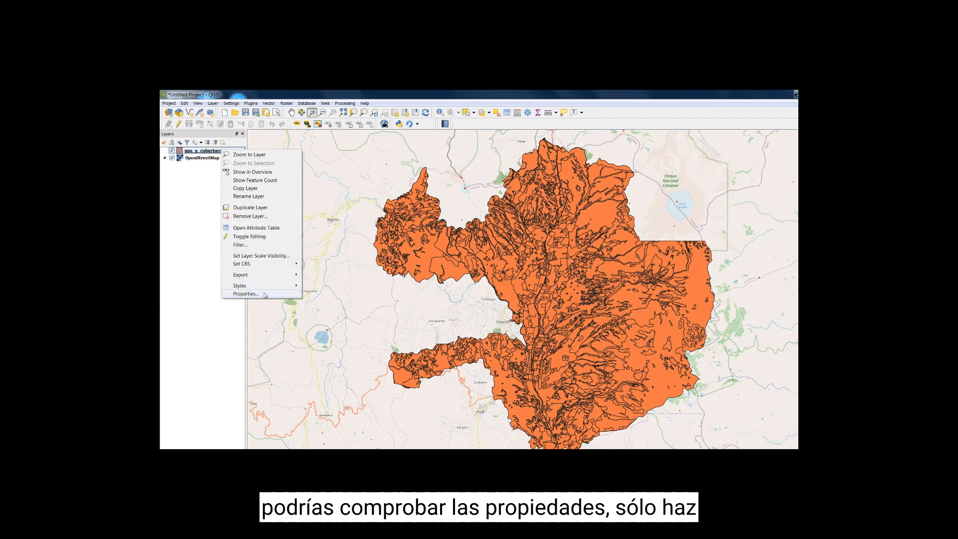
left_click(252, 294)
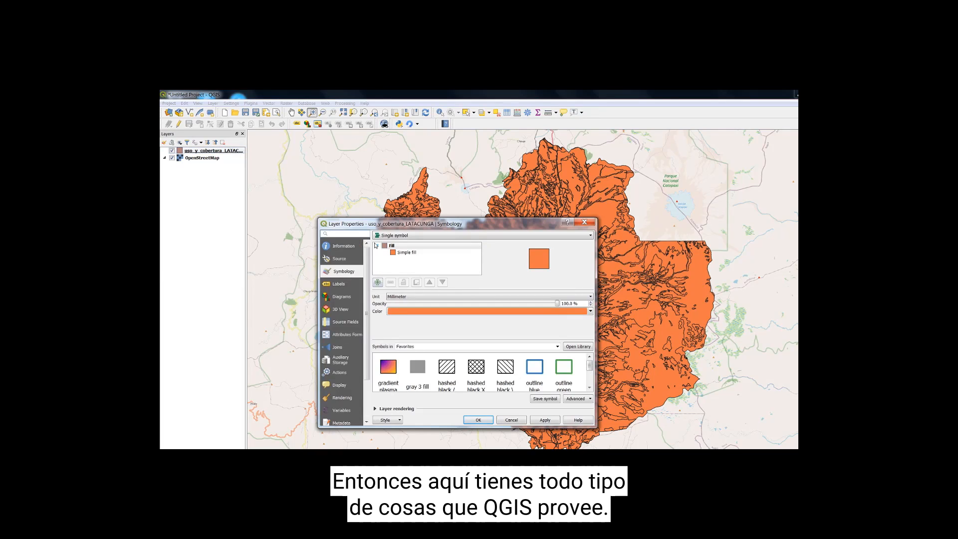
left_click_drag(386, 224, 600, 158)
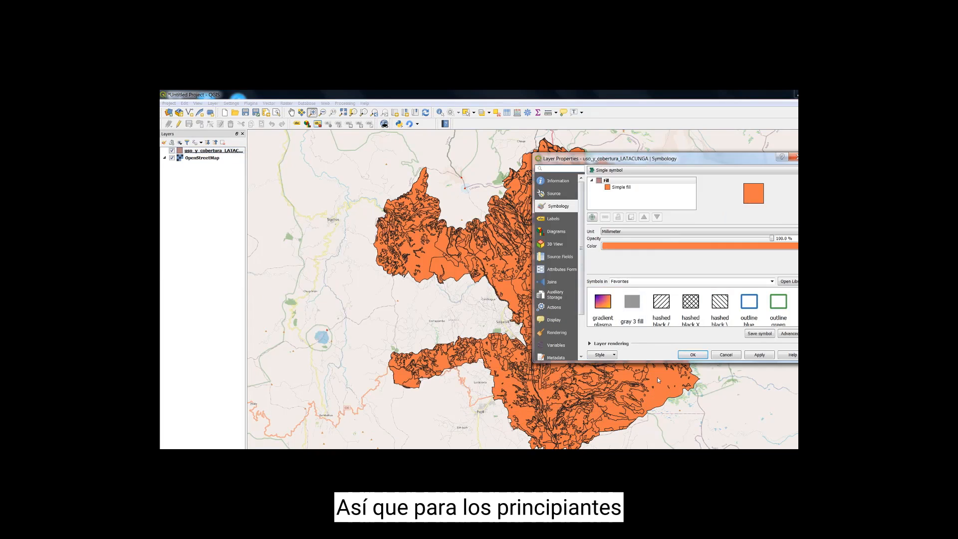
left_click_drag(656, 362, 651, 447)
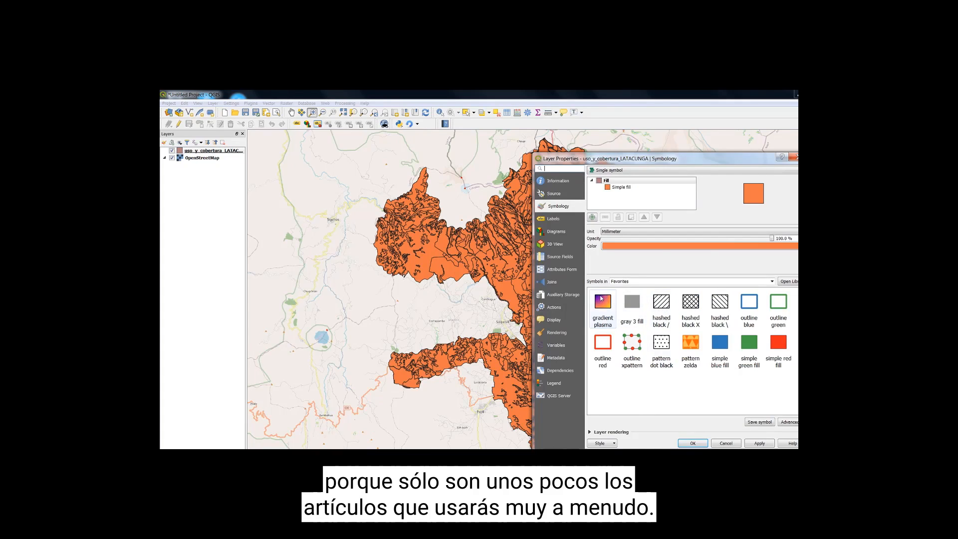
left_click(569, 181)
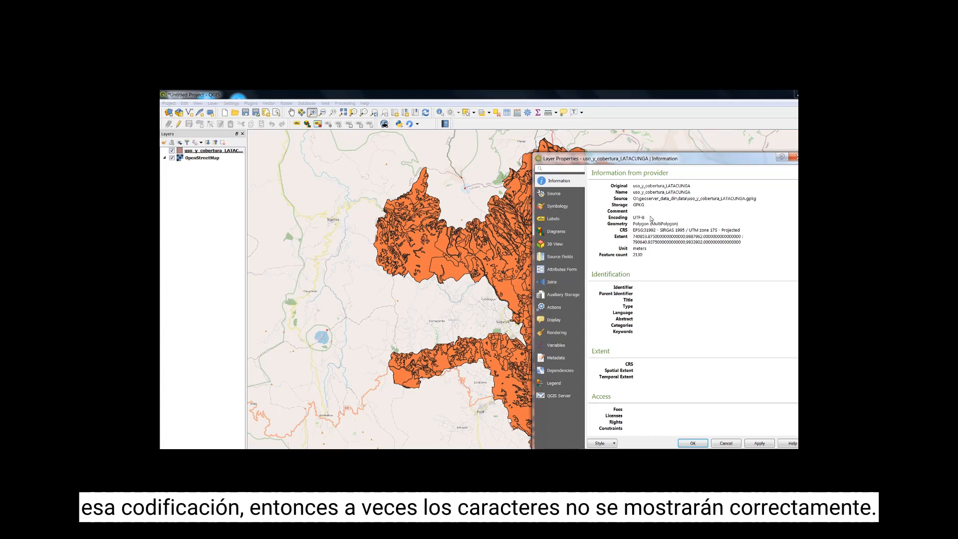
left_click(604, 199)
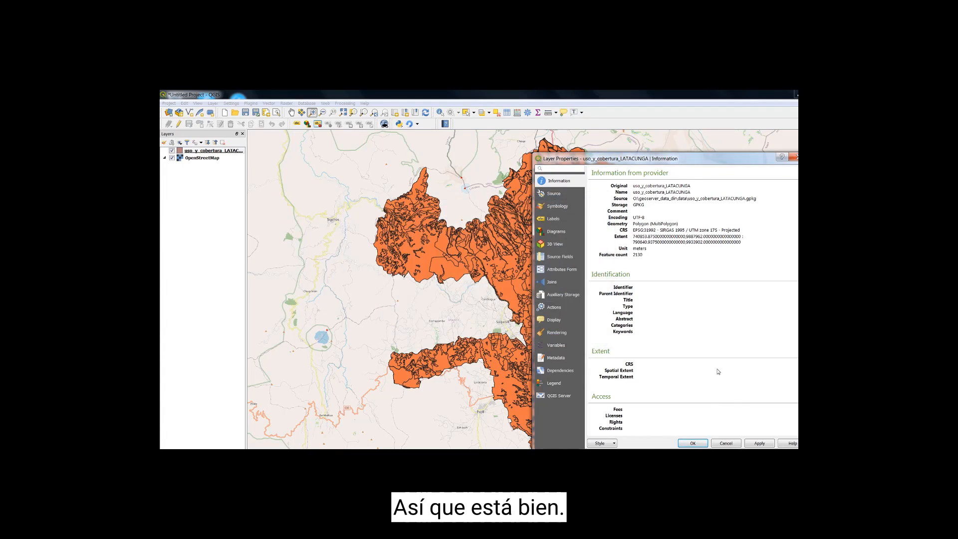
Try the Categorized style for the land-use layer's symbology and set it to Graduated.
left_click(565, 210)
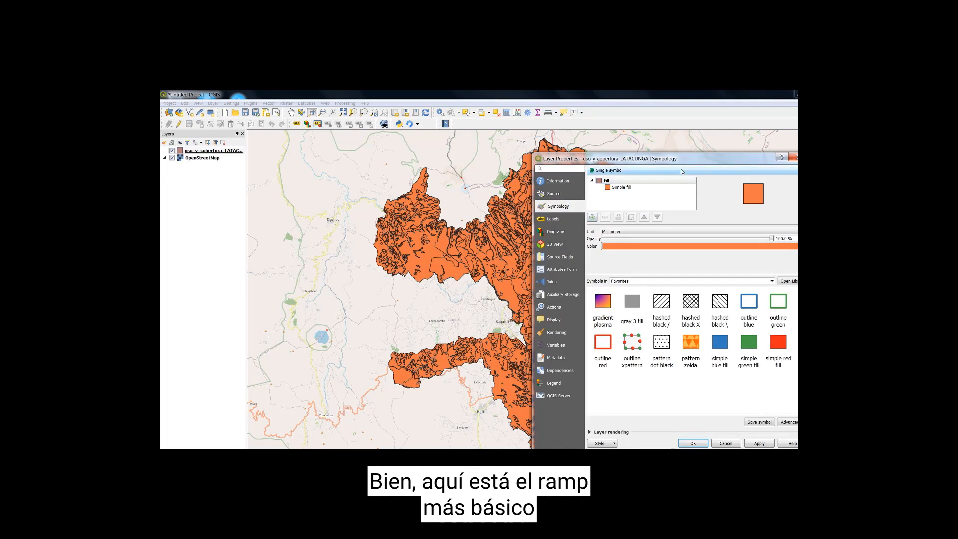
left_click_drag(674, 164, 699, 162)
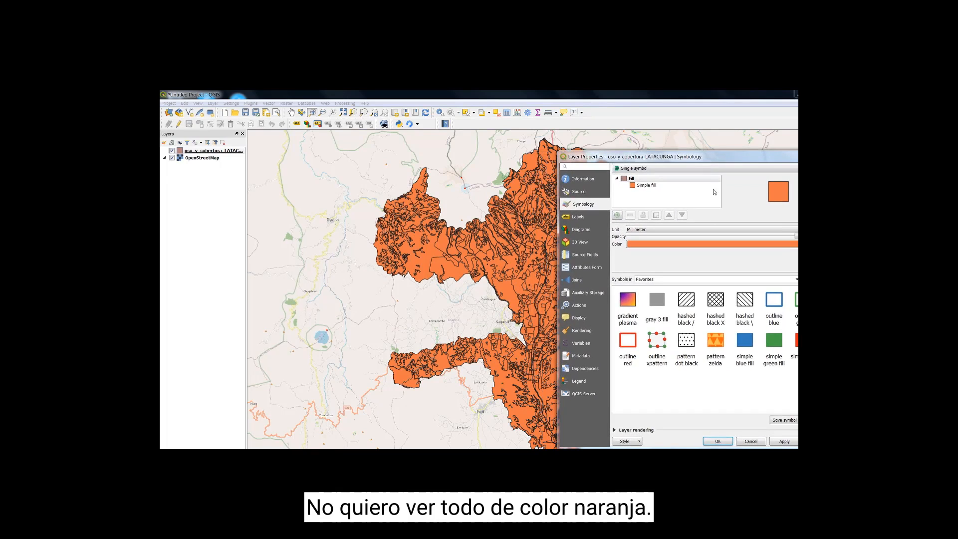
left_click(718, 169)
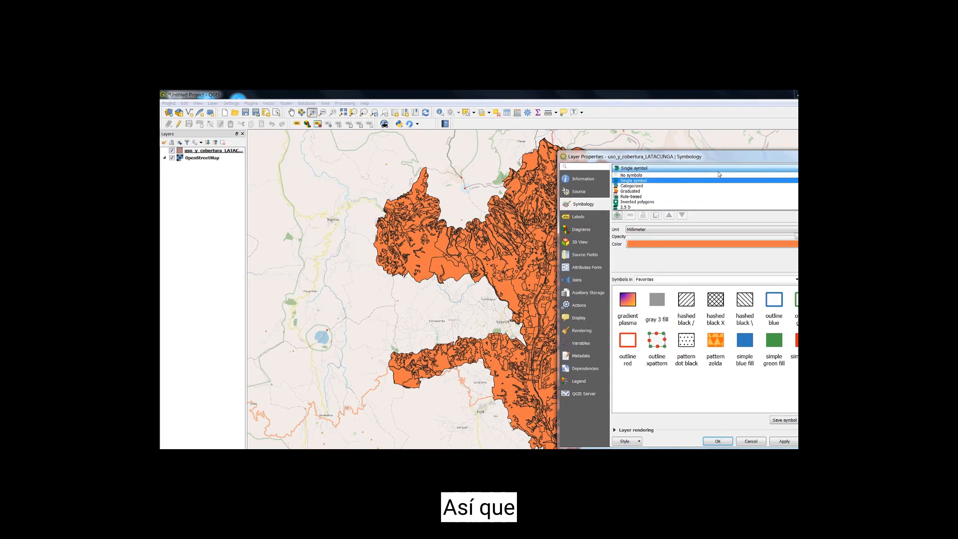
left_click(718, 172)
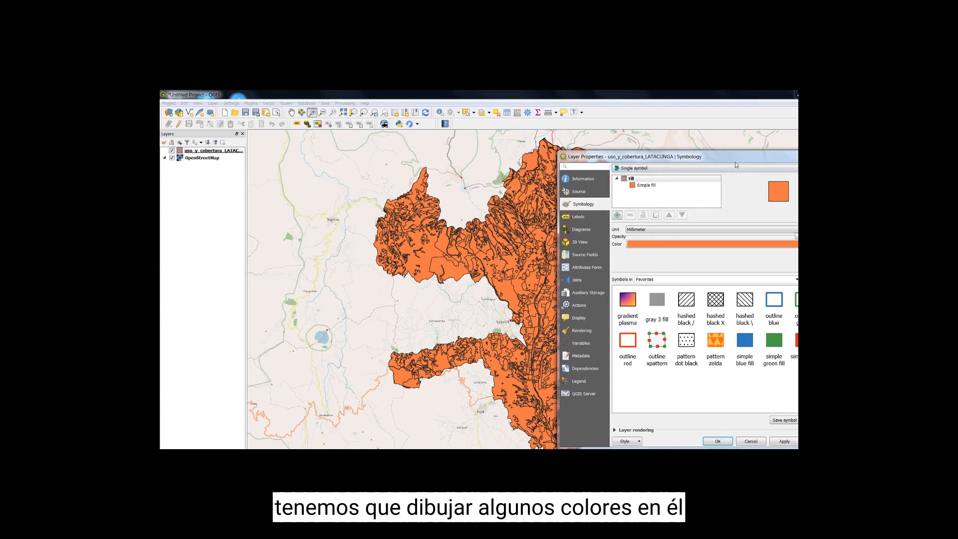
left_click(721, 170)
key("Down")
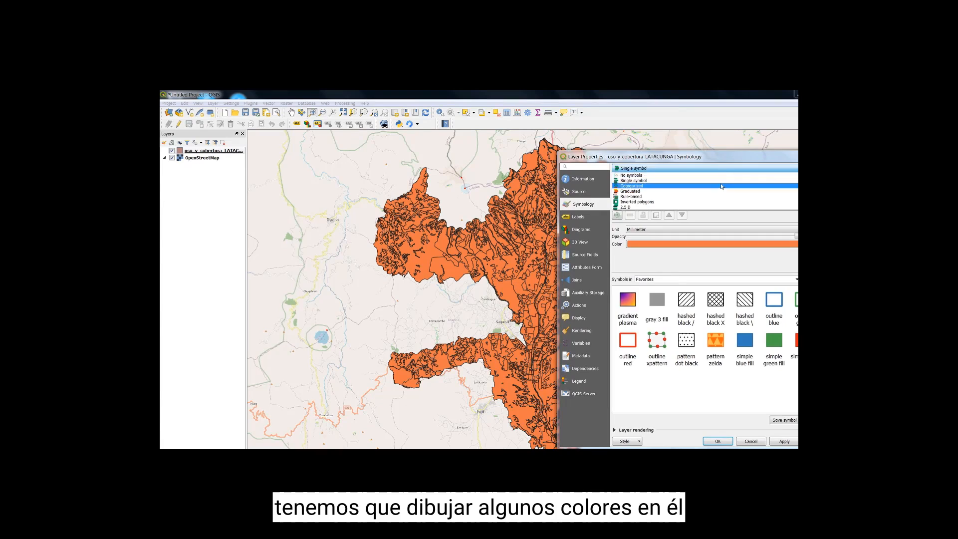
key("Return")
left_click(727, 173)
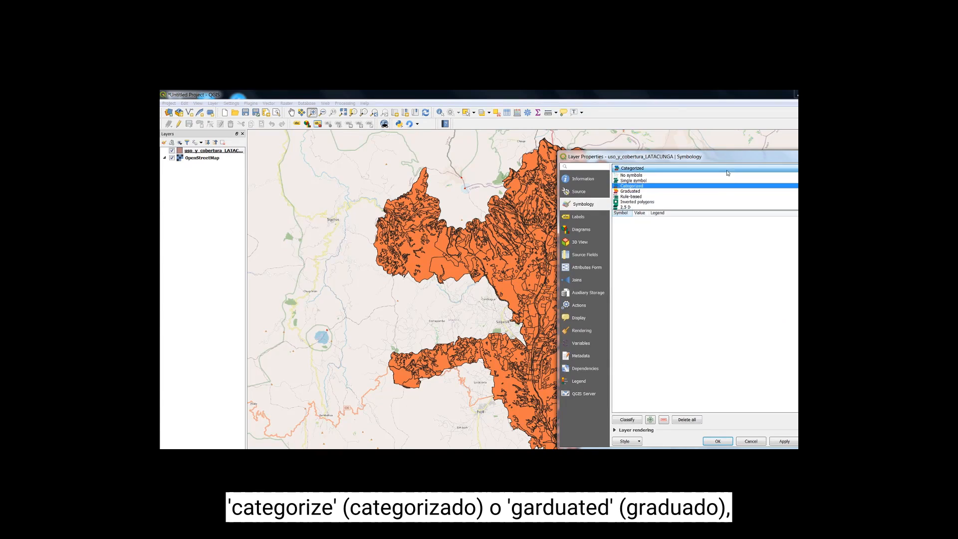
left_click(720, 192)
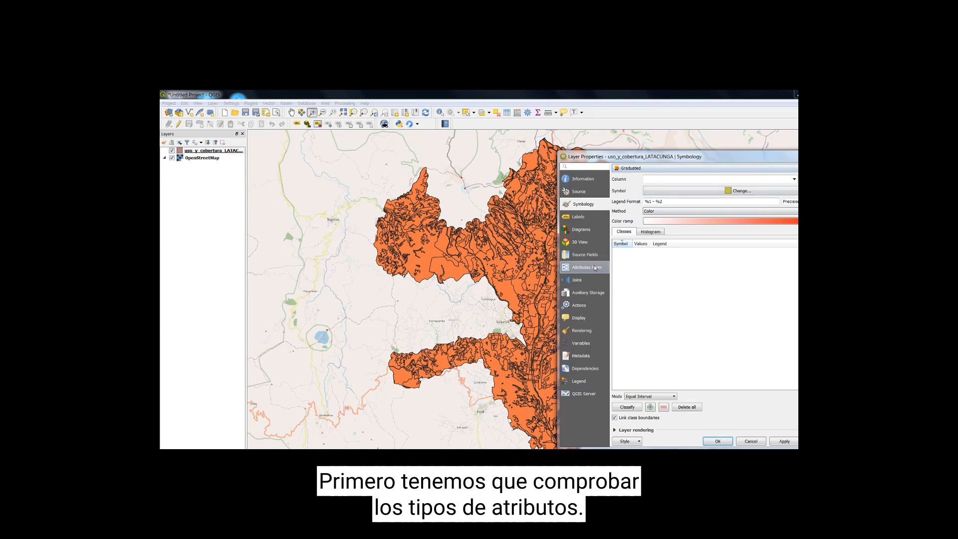
Check the layer's available attribute fields, inspect the tipo field's settings and return to the symbology settings.
left_click(587, 268)
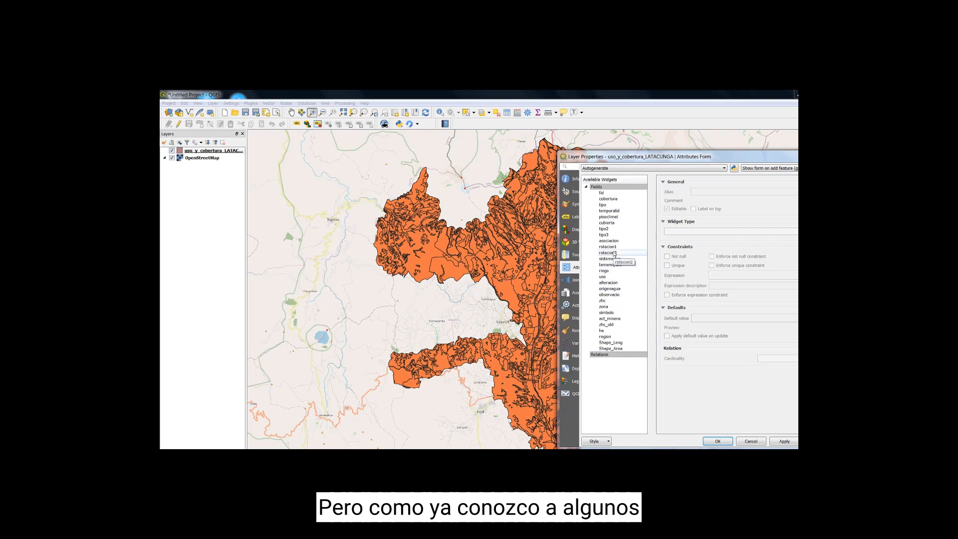
left_click(614, 205)
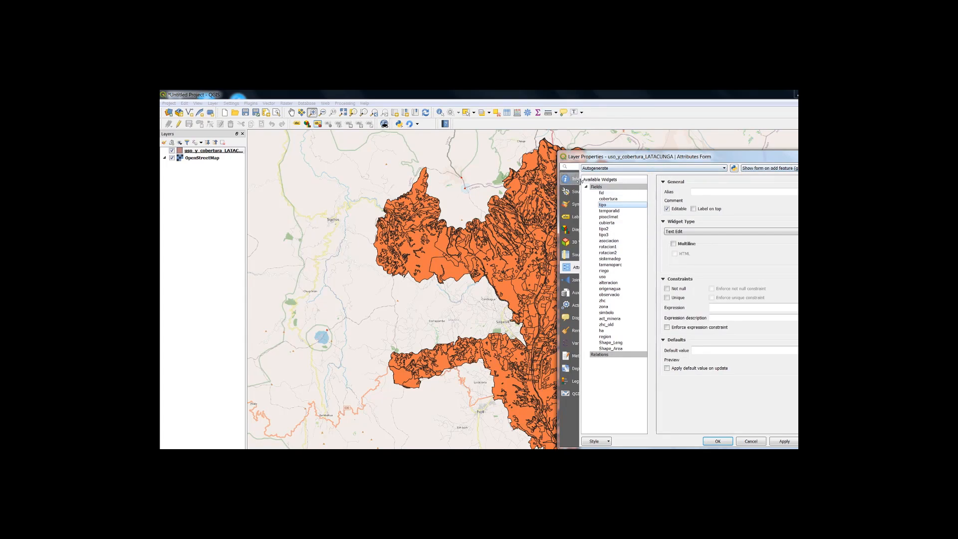
left_click(565, 204)
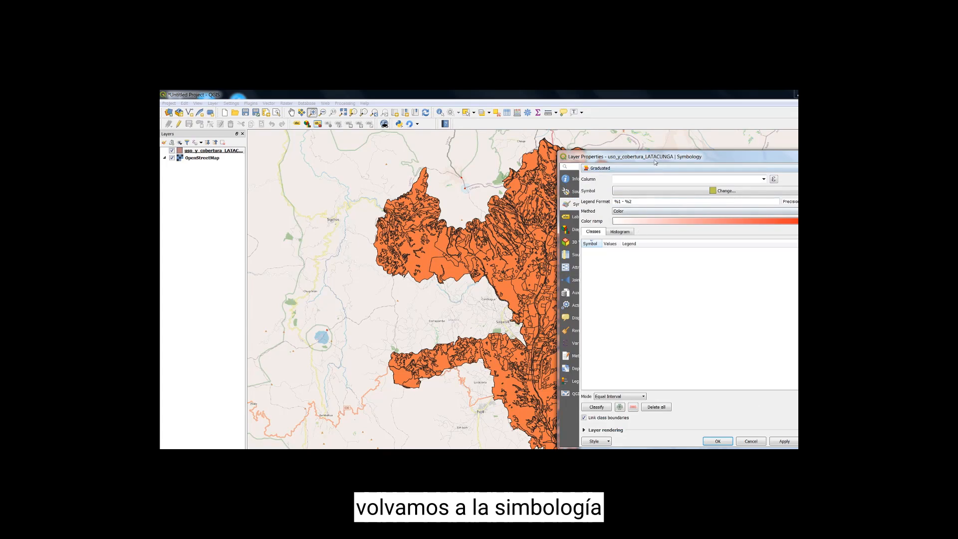
left_click_drag(655, 158, 605, 161)
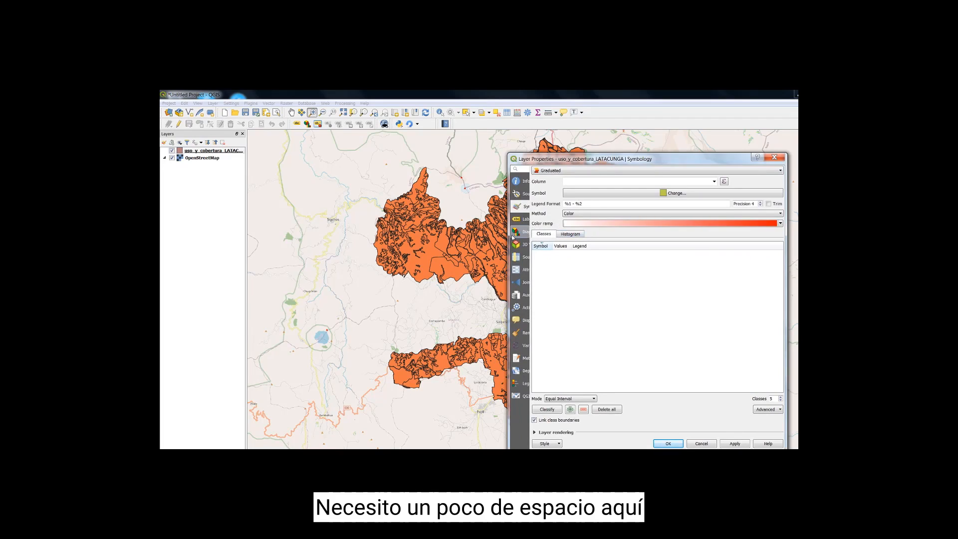
Widen the properties sidebar and set the land-use layer's symbology to Categorized with tipo as the column.
mouse_move(507, 234)
left_mouse_down()
mouse_move(411, 236)
mouse_move(496, 233)
left_mouse_up()
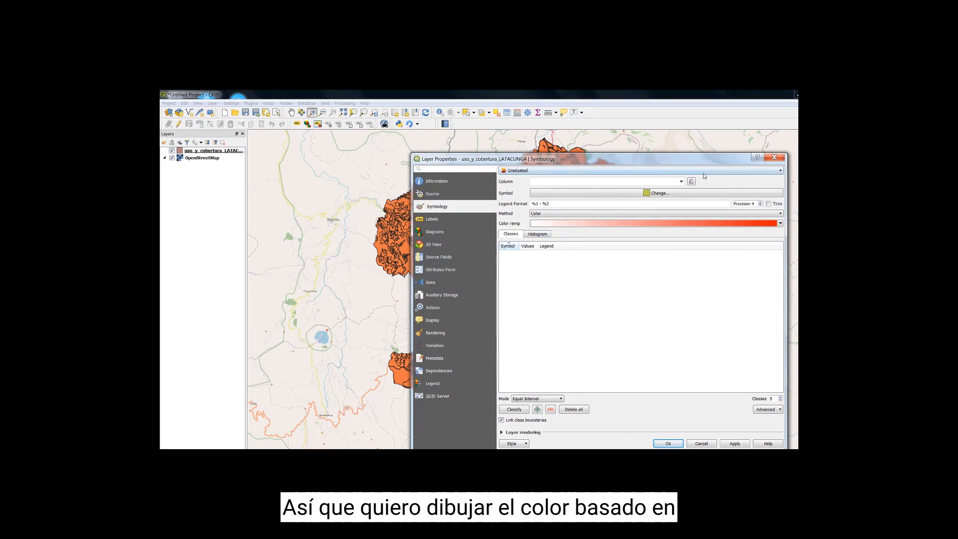
left_click(702, 172)
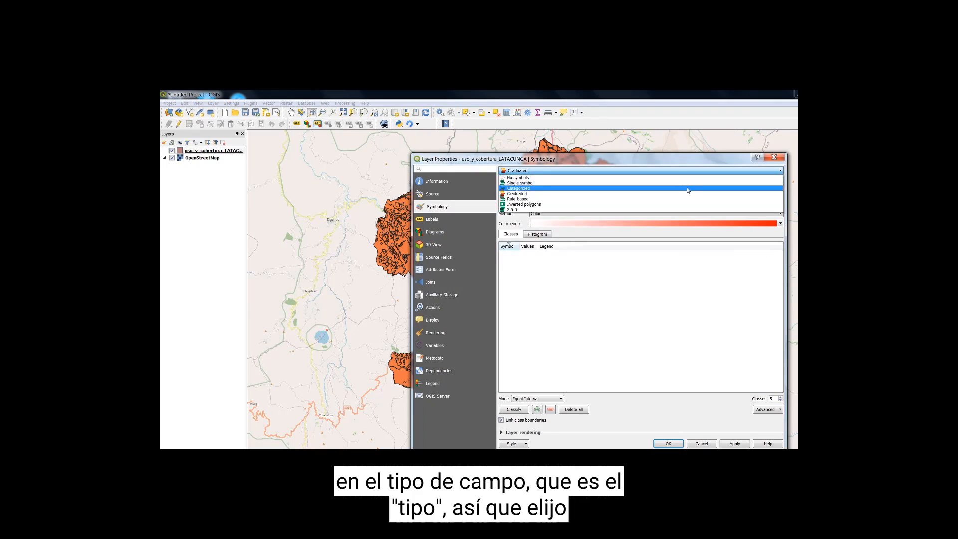
left_click(688, 188)
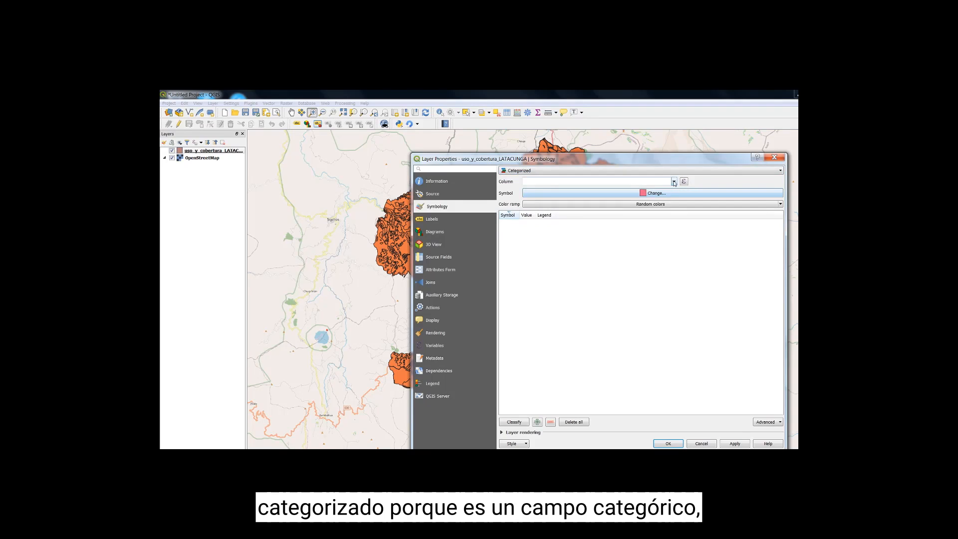
left_click(674, 181)
left_click(633, 202)
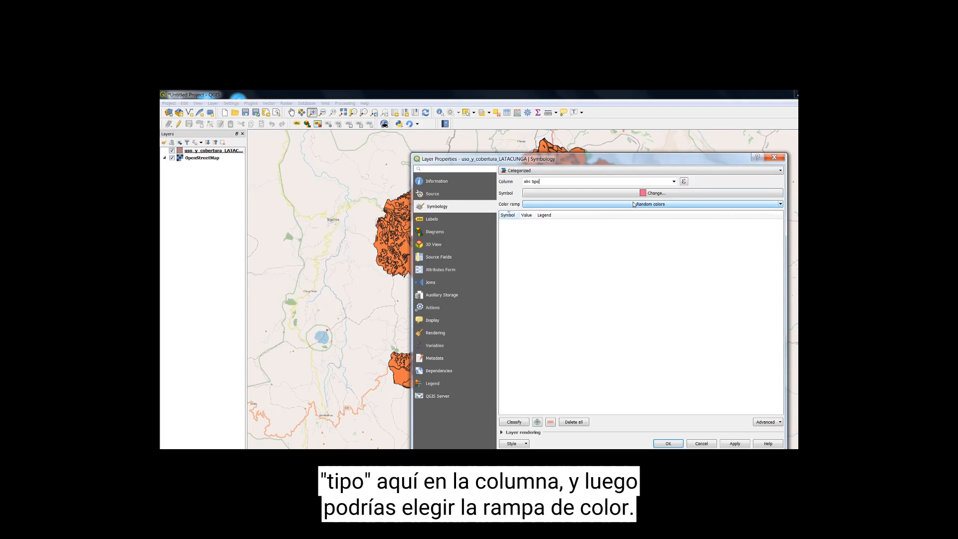
Keep the Random Color Ramp for the categorized style and classify the tipo values.
left_click(588, 205)
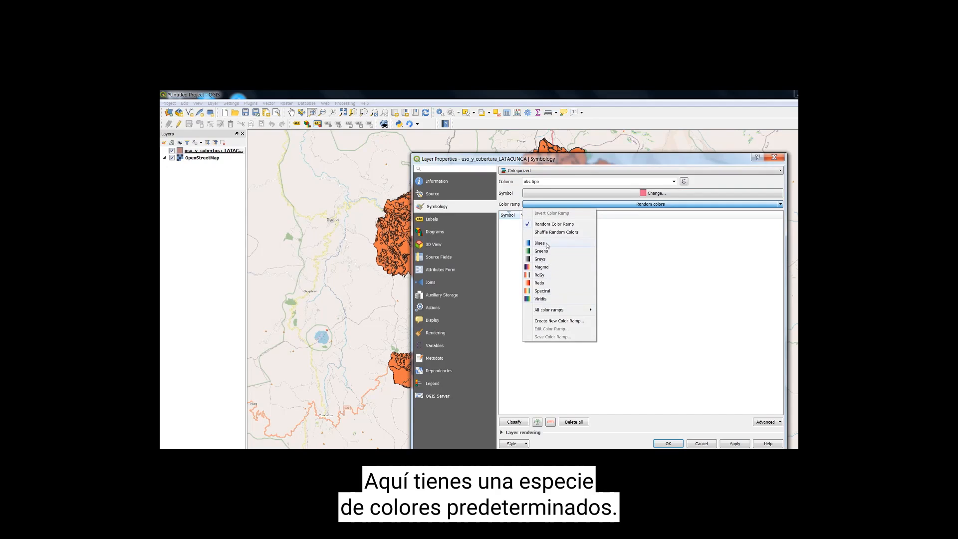
mouse_move(553, 312)
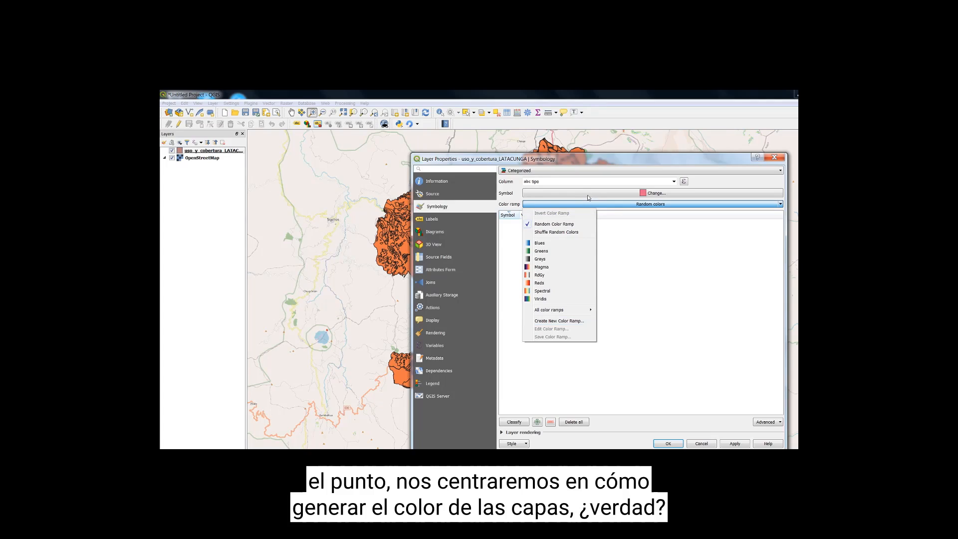
left_click(561, 224)
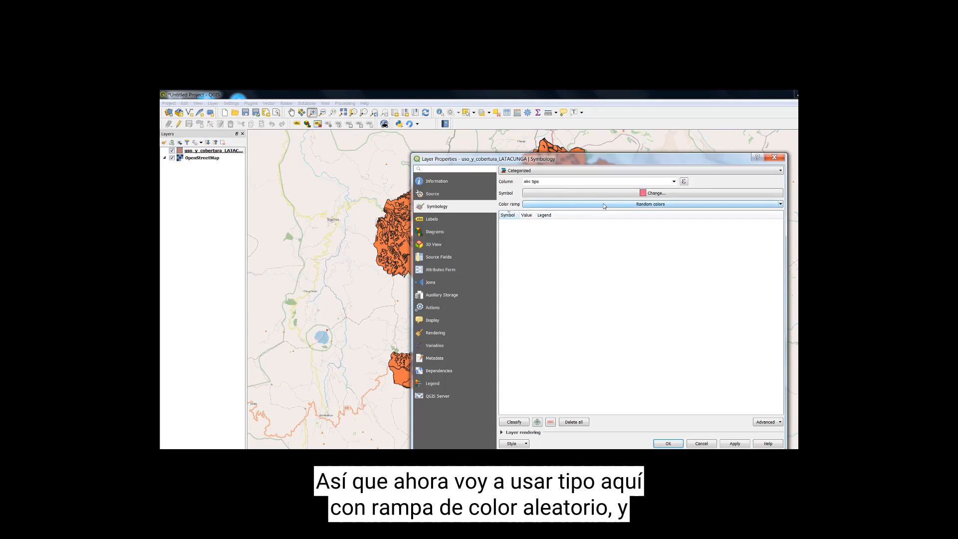
left_click(508, 423)
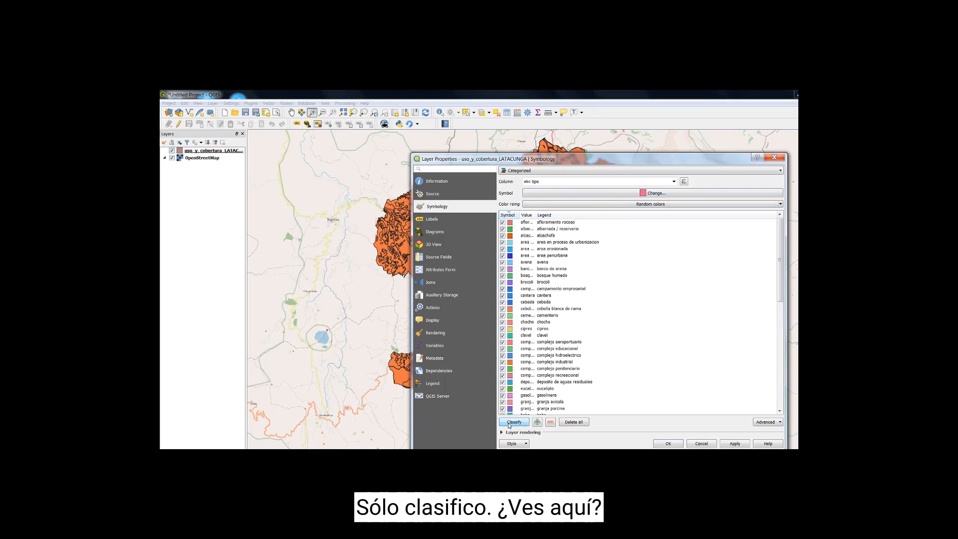
Widen the Value column and review the full list of tipo categories in the symbology settings.
scroll(560, 283, "down", 15)
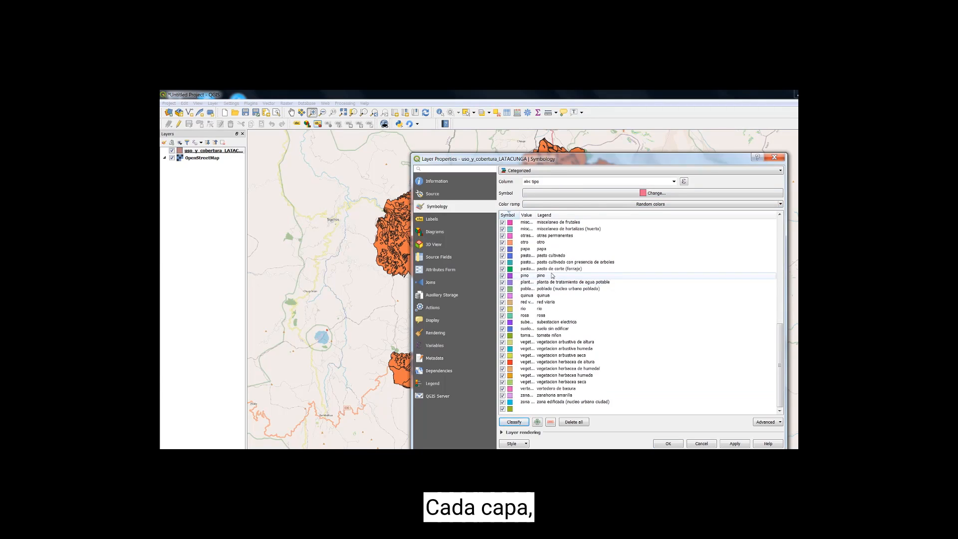
left_click_drag(536, 215, 592, 219)
scroll(581, 336, "up", 9)
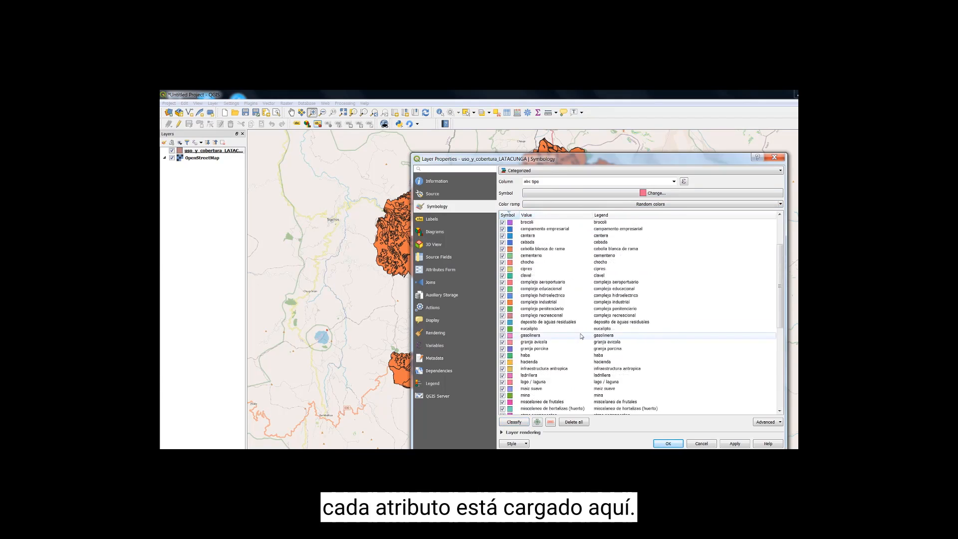
scroll(581, 336, "up", 3)
scroll(552, 259, "down", 12)
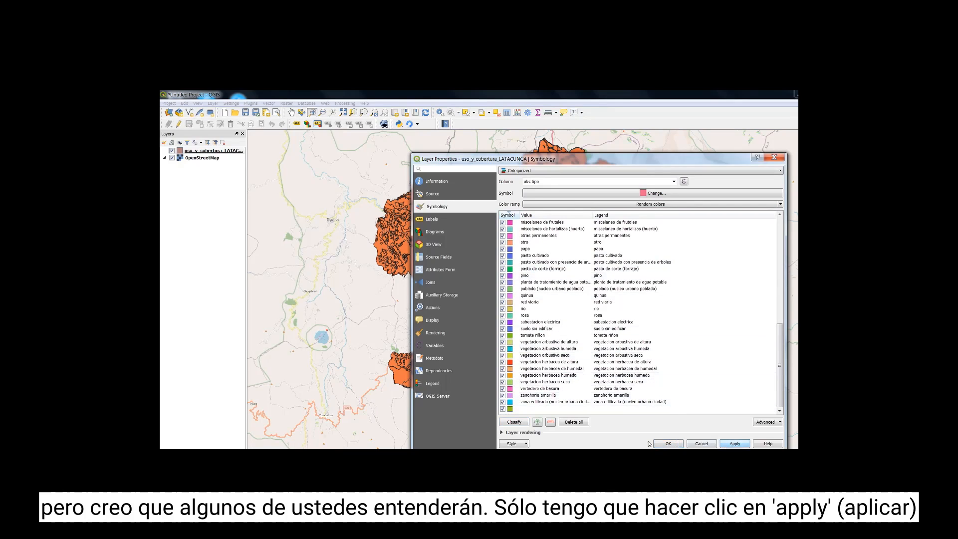
Apply the categorized style to the land-use layer, close its properties and expand the layer's class legend.
left_click(734, 444)
left_click_drag(632, 159, 706, 153)
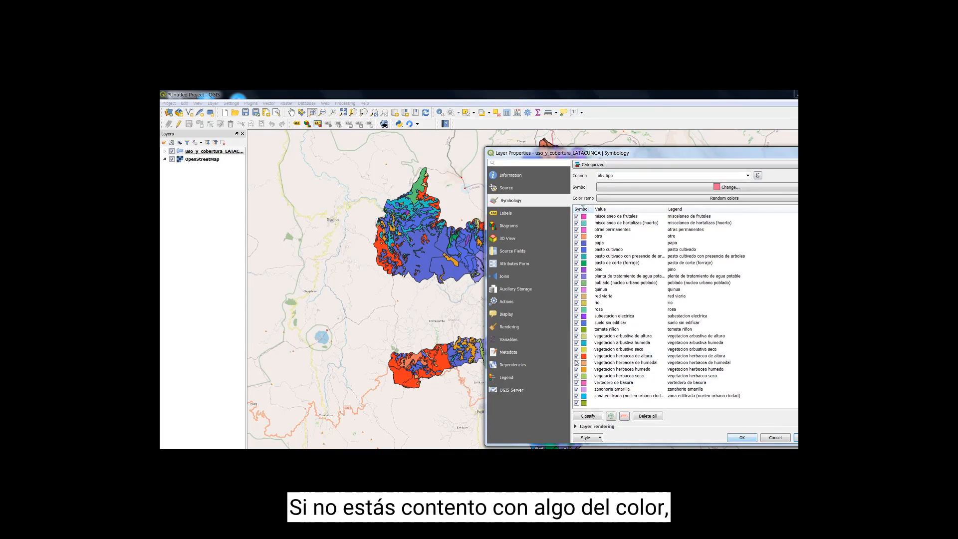
left_click(740, 436)
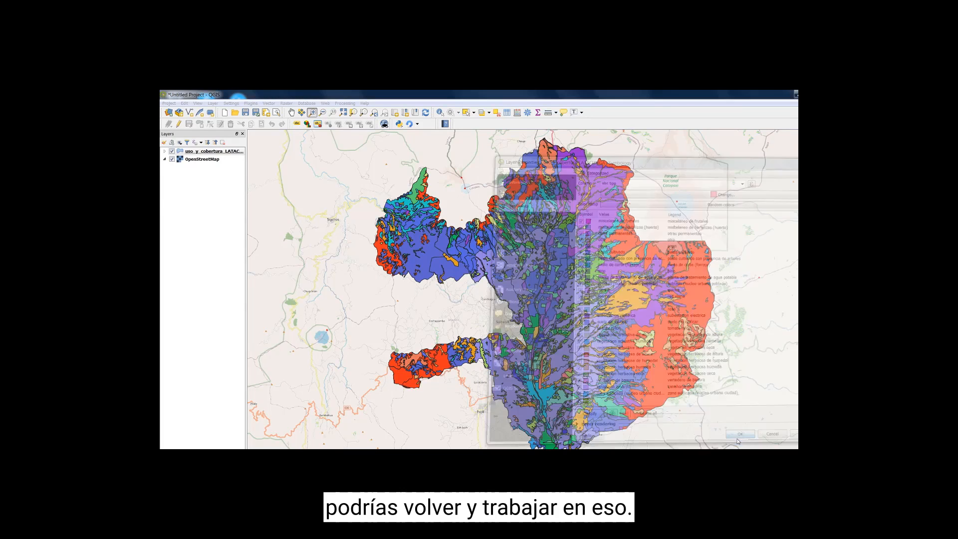
left_click(165, 151)
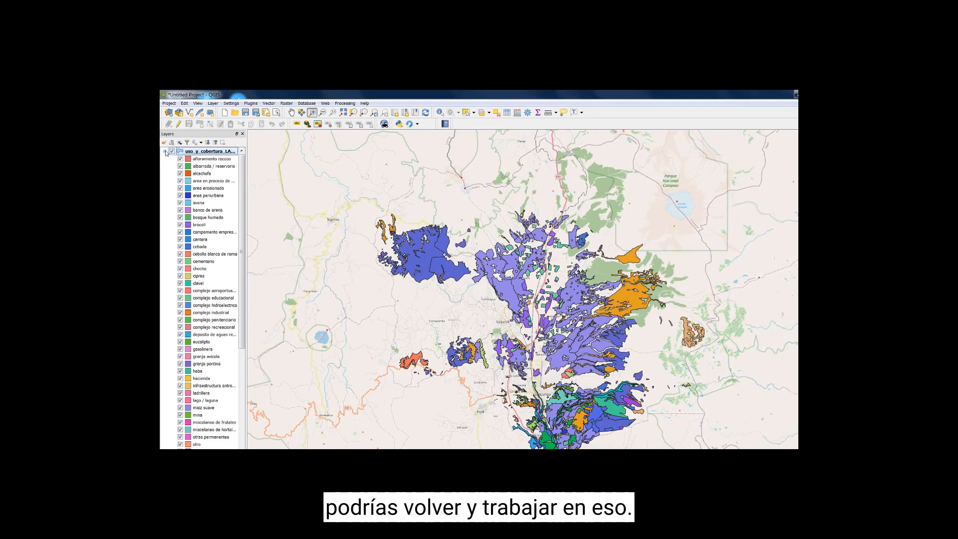
Examine the simple fill settings and recent colors available for the banco de arena class, and close them without changes.
double_click(188, 212)
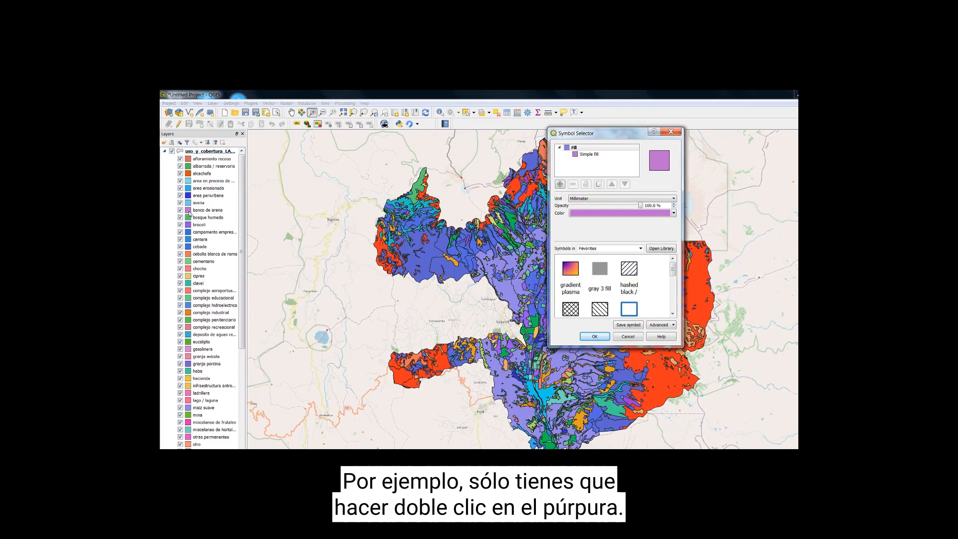
left_click(588, 154)
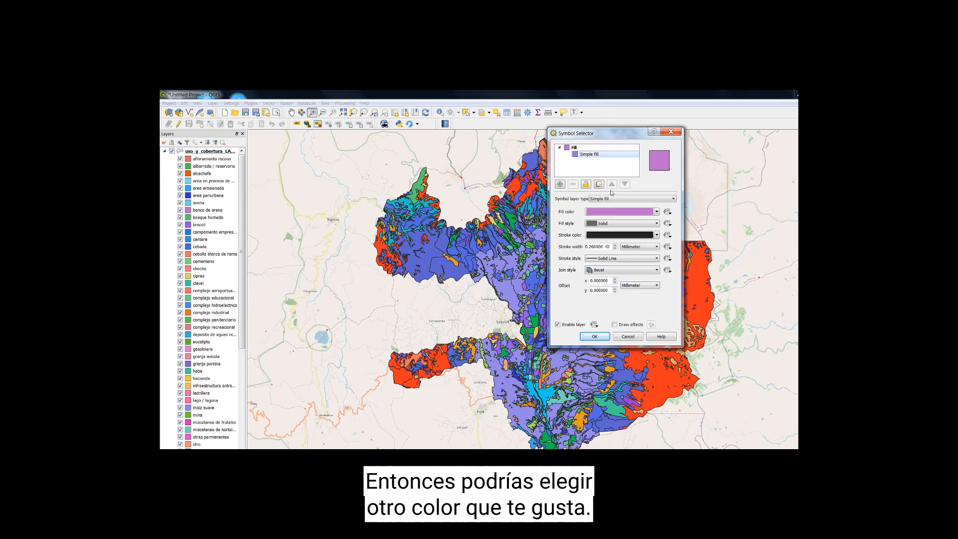
left_click(614, 212)
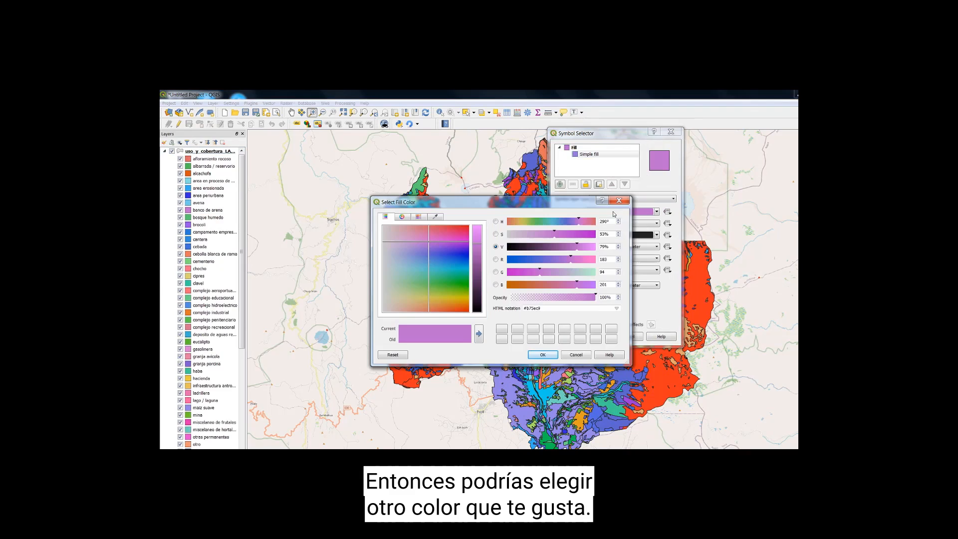
left_click(418, 218)
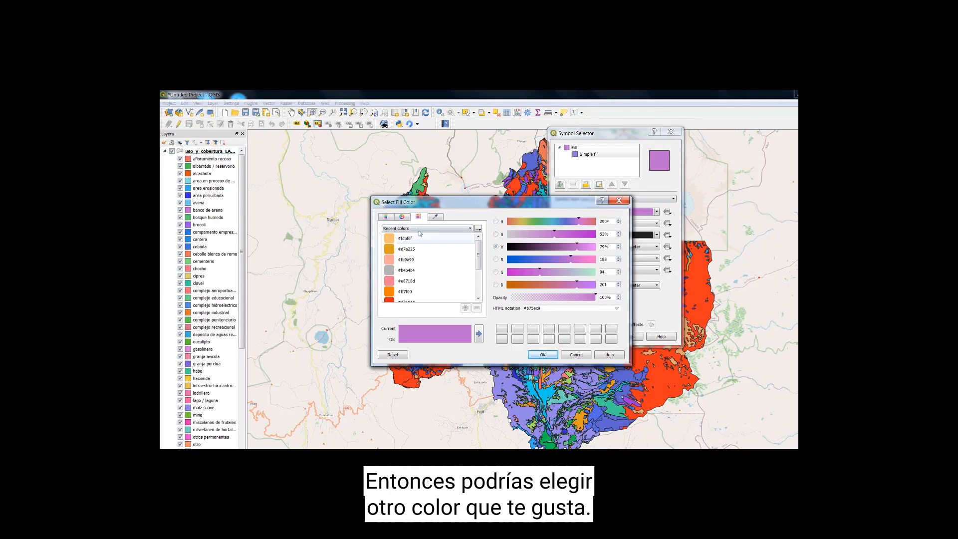
scroll(447, 260, "down", 2)
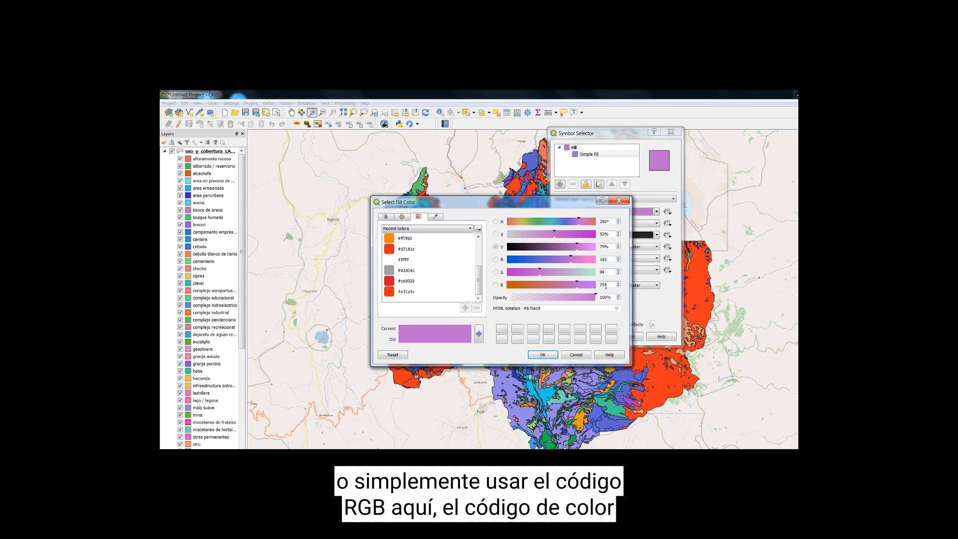
left_click(620, 202)
left_click(676, 133)
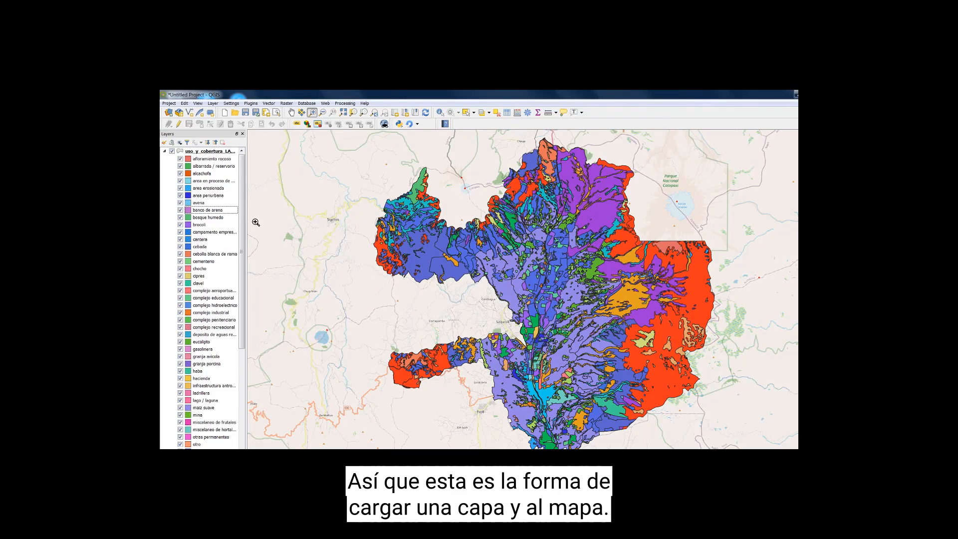
Open the land-use layer's Save Features As export settings, browse the available file formats and close without exporting.
right_click(215, 153)
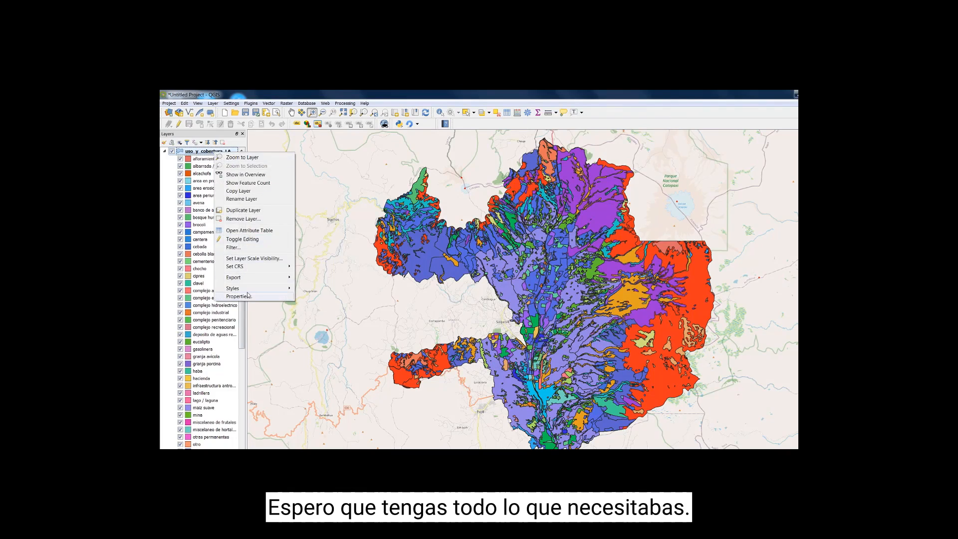
mouse_move(266, 280)
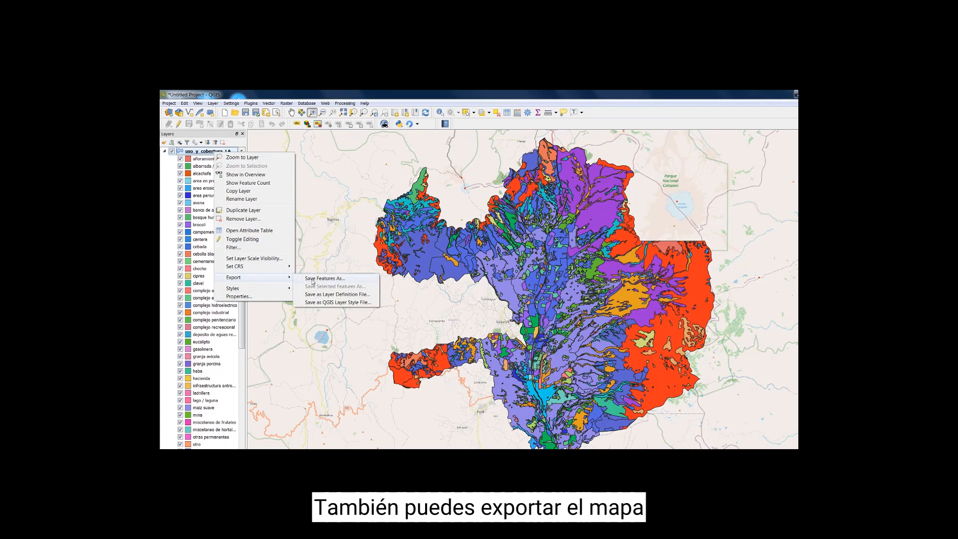
left_click(313, 280)
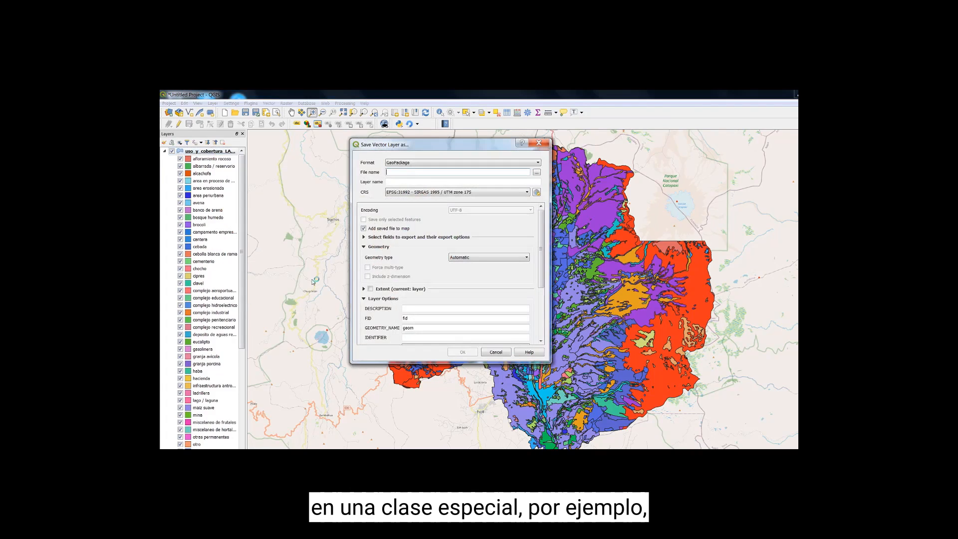
left_click_drag(393, 144, 288, 178)
left_click(417, 196)
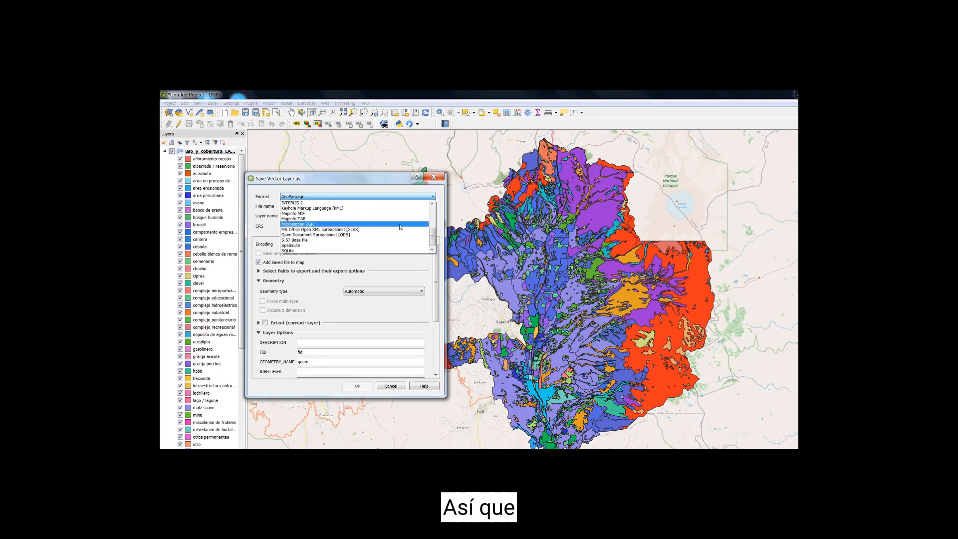
left_click(434, 178)
left_click(433, 177)
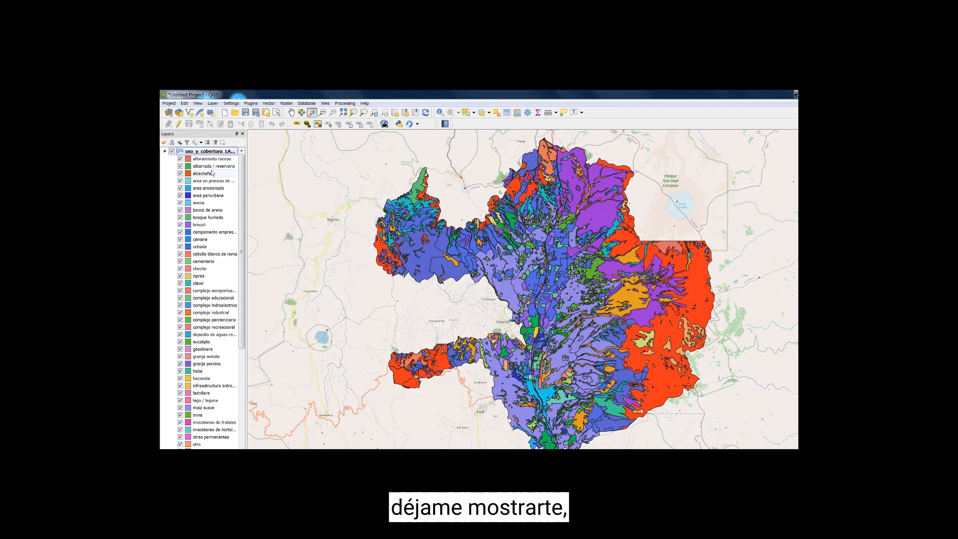
Open the attribute table of the uso_y_cobertura_LATACUNGA layer, look through its records and close it.
right_click(212, 154)
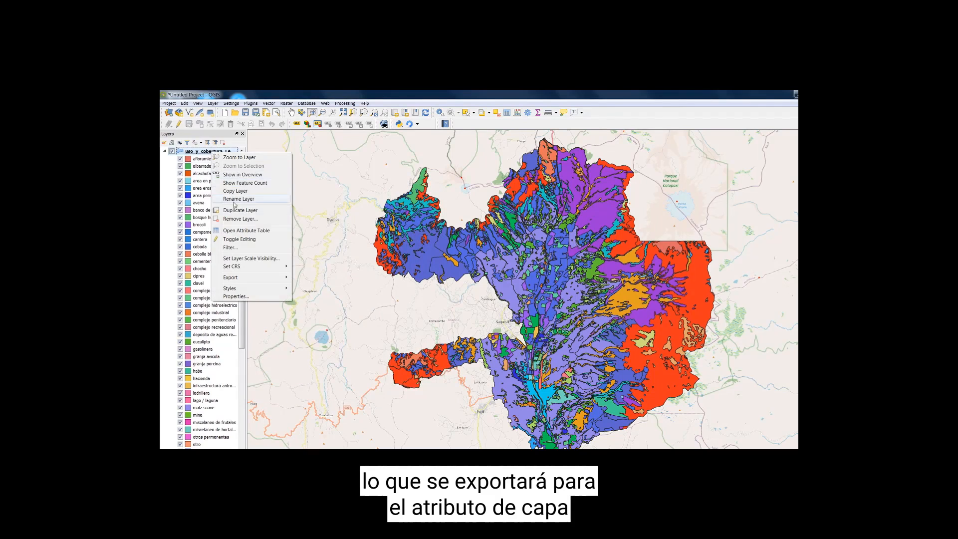
left_click(236, 229)
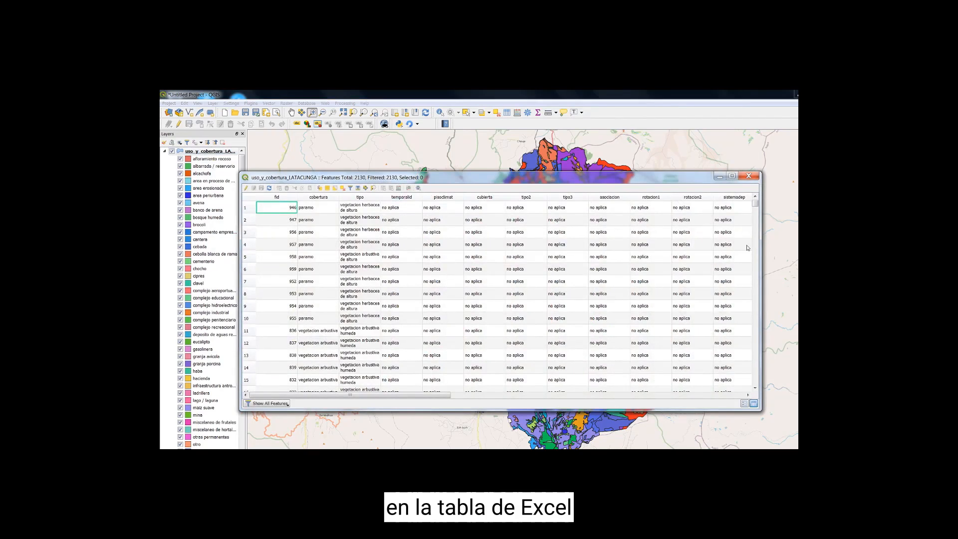
left_click_drag(755, 205, 753, 350)
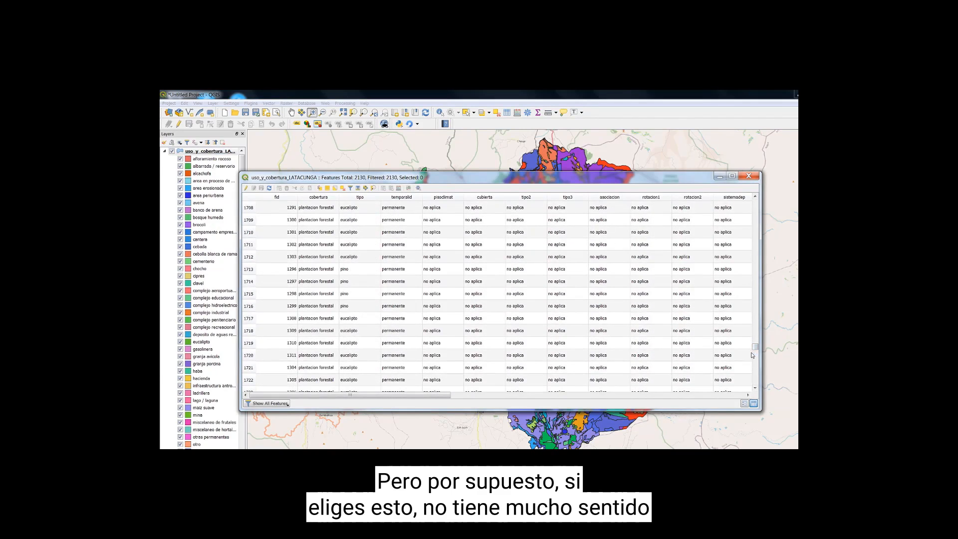
left_click(748, 175)
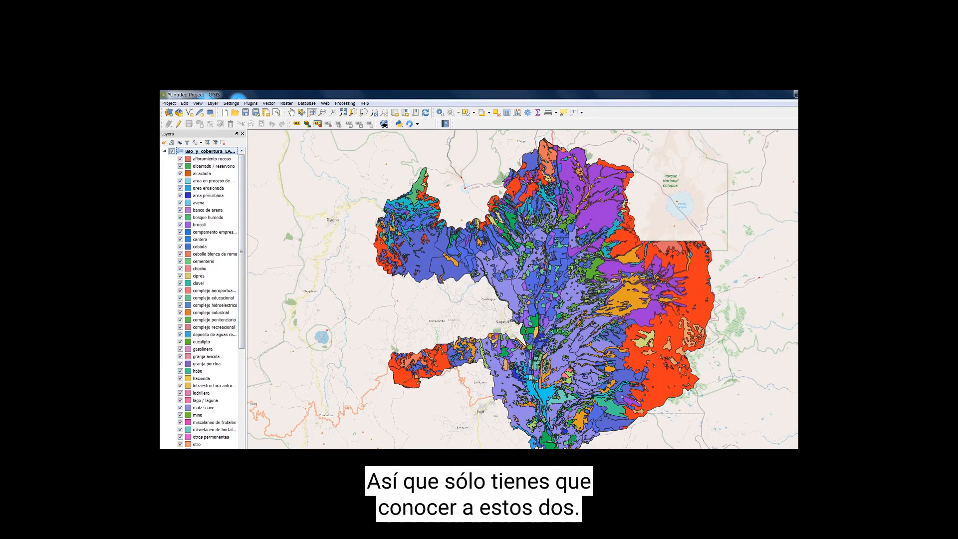
key("alt+Tab")
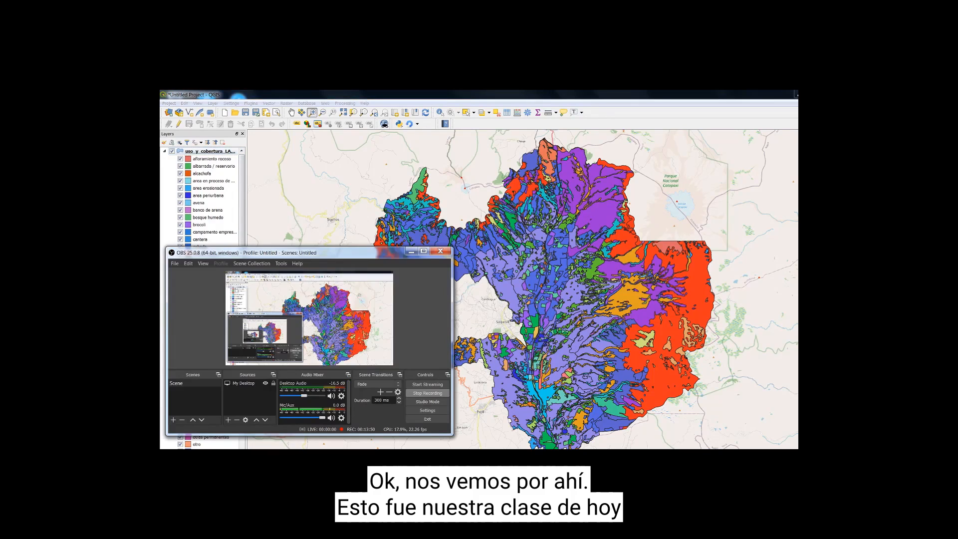